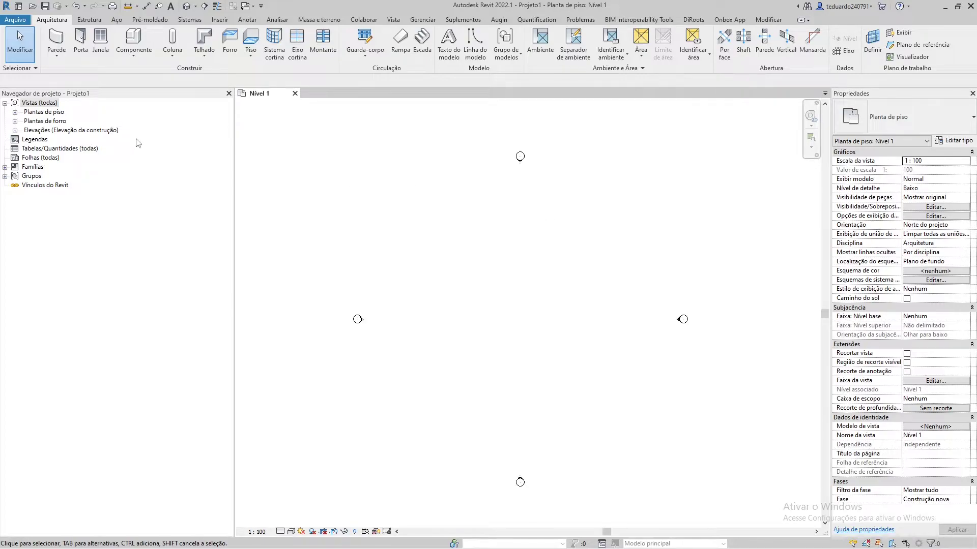
Start saving the project and create a new folder in OneDrive - Personal
{"action": "left_click", "coordinate": [45, 6]}
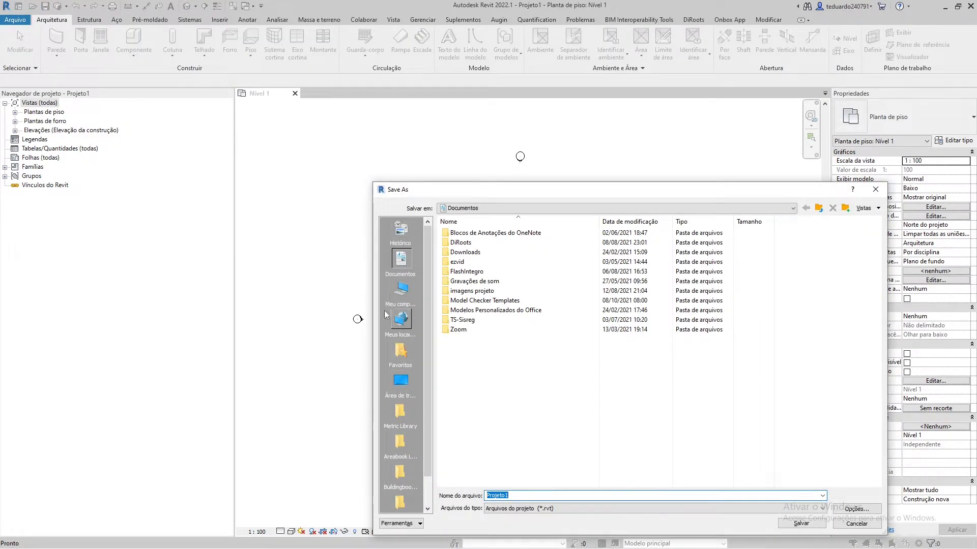
{"action": "left_click", "coordinate": [401, 319]}
{"action": "double_click", "coordinate": [456, 234]}
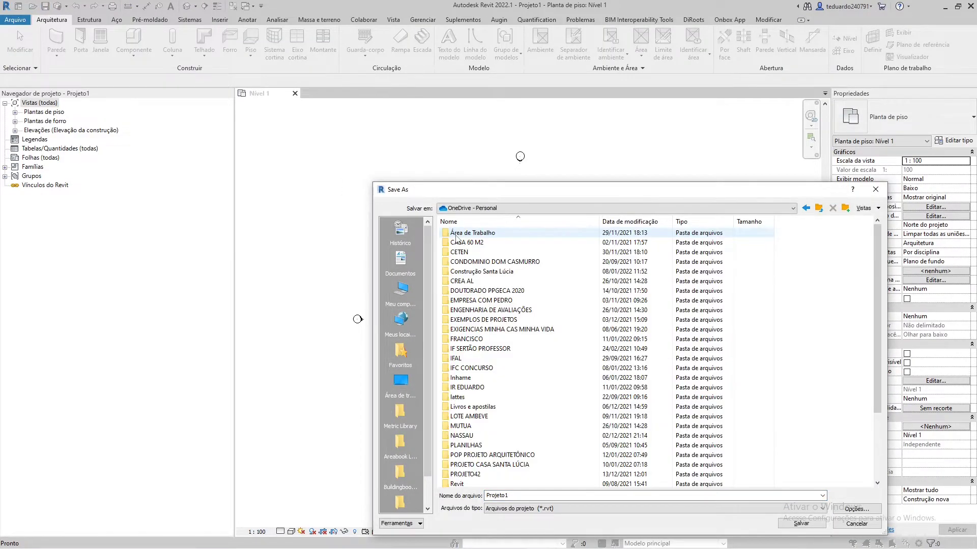
{"action": "right_click", "coordinate": [828, 315]}
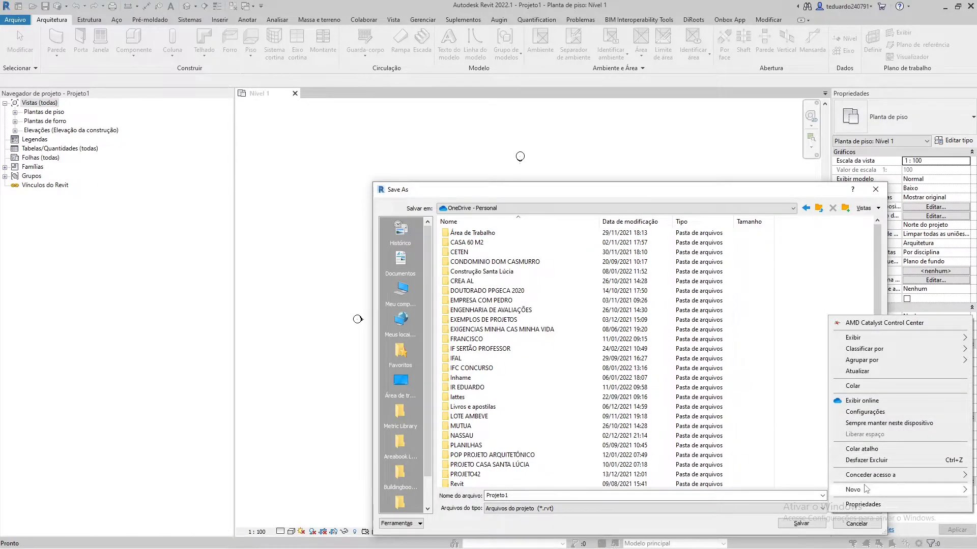
{"action": "mouse_move", "coordinate": [867, 489]}
{"action": "left_click", "coordinate": [691, 351]}
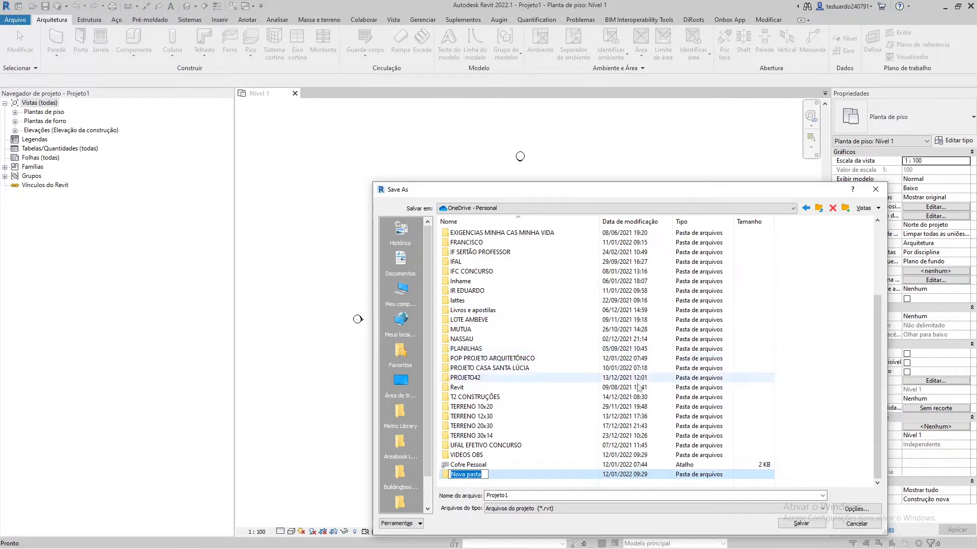
{"action": "key", "text": "Return"}
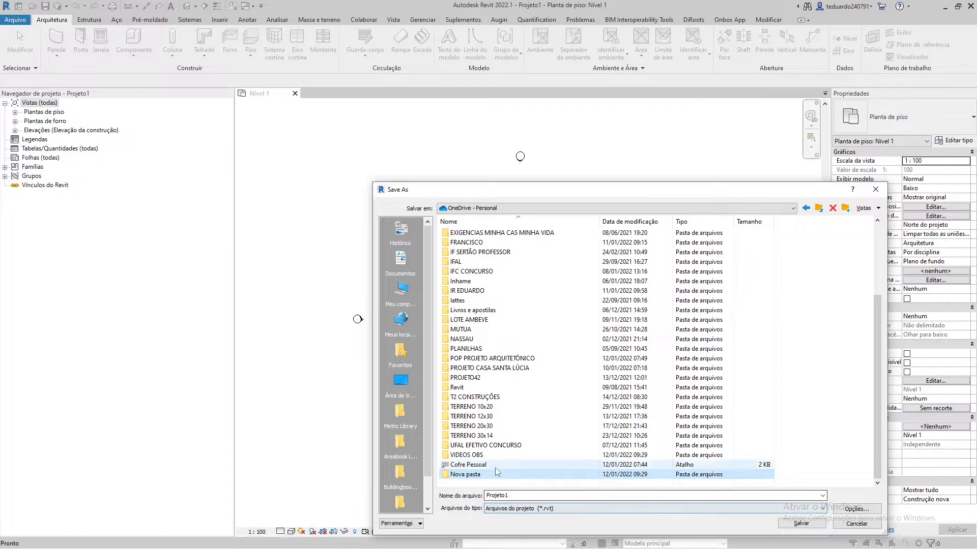
Rename the new folder as CURSO REVIT PARA ENGENHARIA and open it as the save location
{"action": "right_click", "coordinate": [498, 475]}
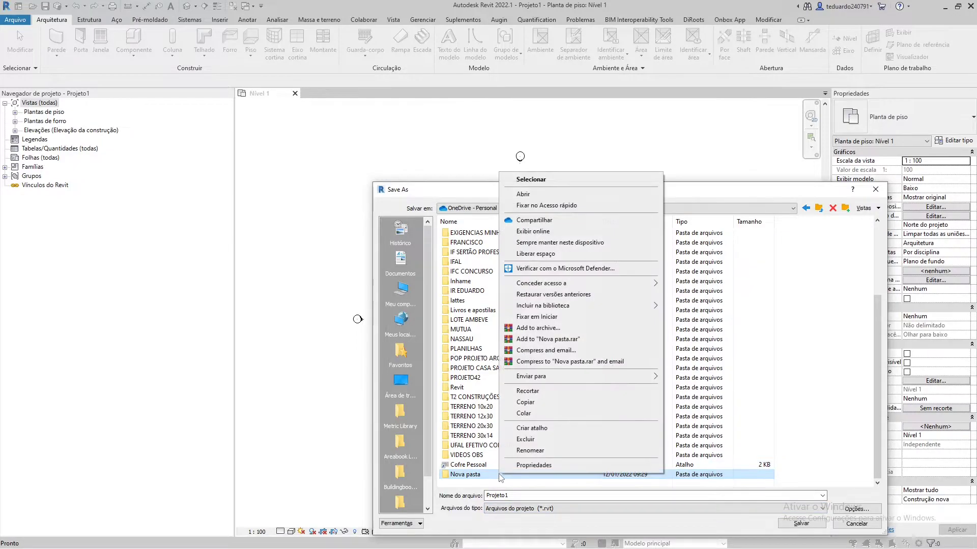
{"action": "left_click", "coordinate": [562, 450]}
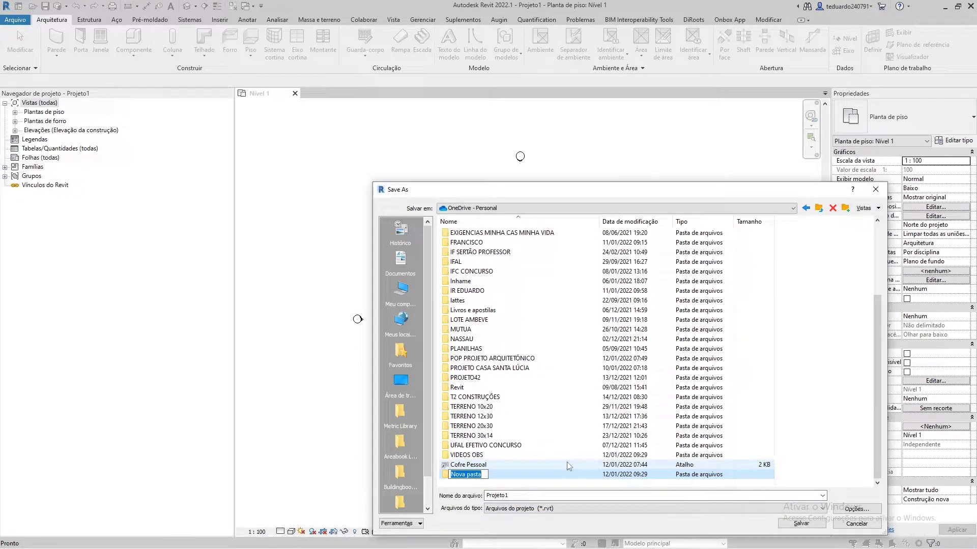
{"action": "type", "text": "CURSO REVIT PARA"}
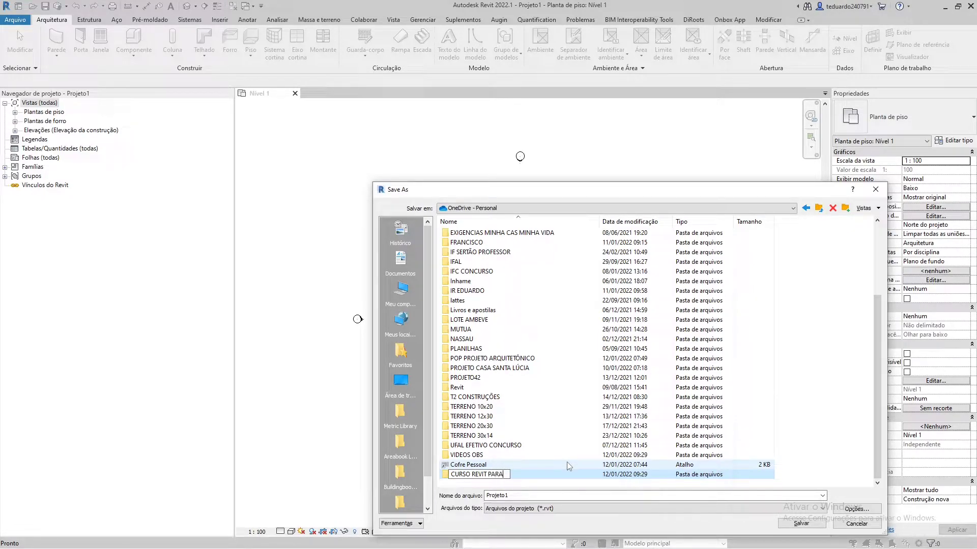
{"action": "type", "text": " ENGENHARIA"}
{"action": "key", "text": "Return"}
{"action": "double_click", "coordinate": [547, 474]}
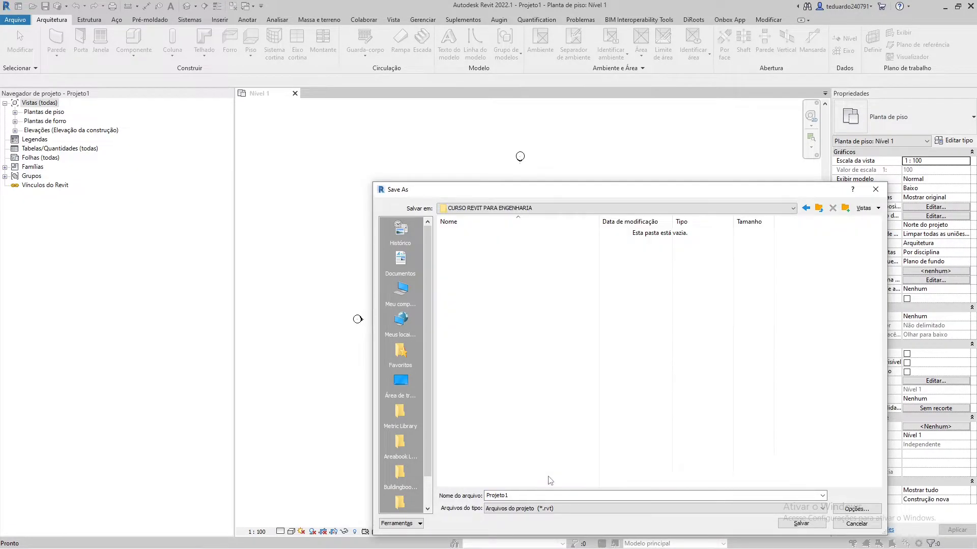
Save the project as PROJETO 01 with the maximum number of backups set to 1
{"action": "double_click", "coordinate": [525, 496]}
{"action": "type", "text": "PROJETO 01"}
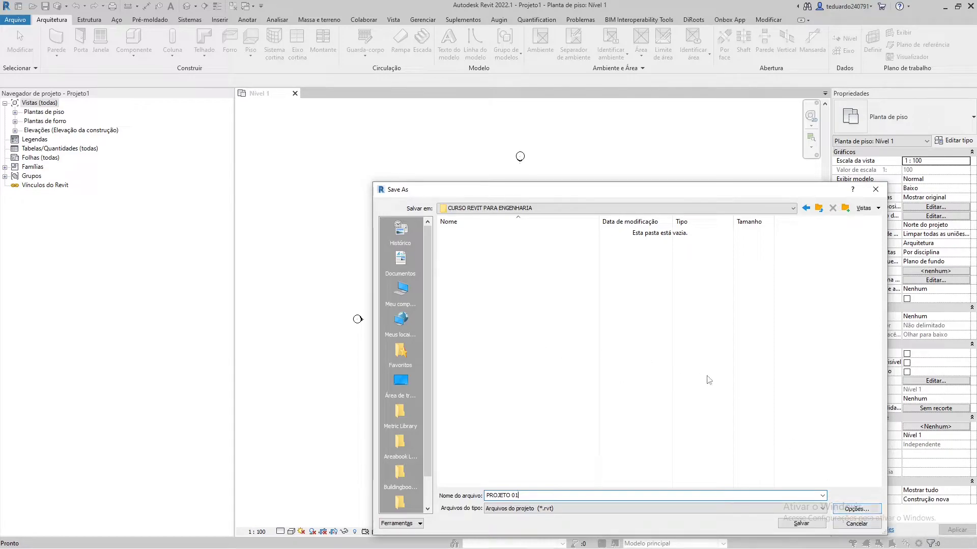
{"action": "left_click", "coordinate": [856, 509]}
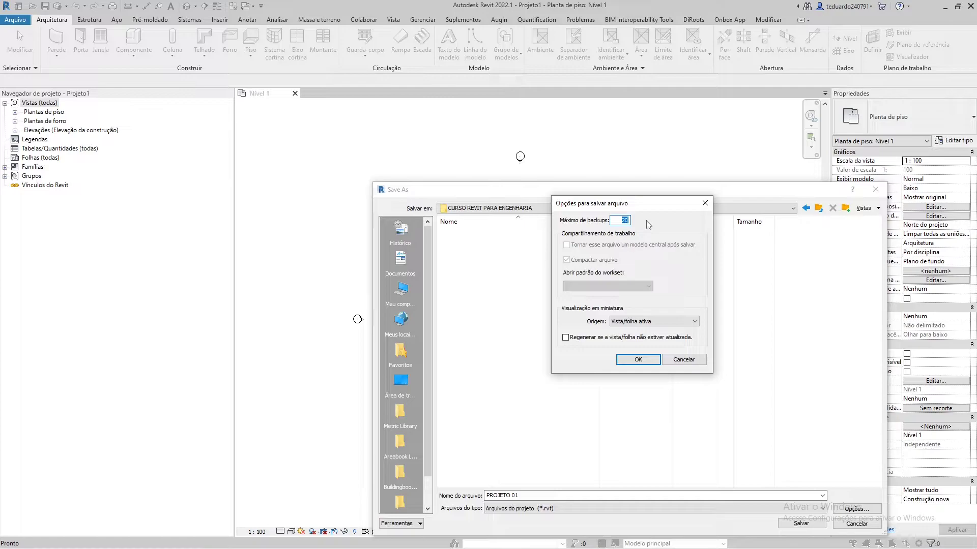
{"action": "type", "text": "1"}
{"action": "left_click", "coordinate": [640, 361]}
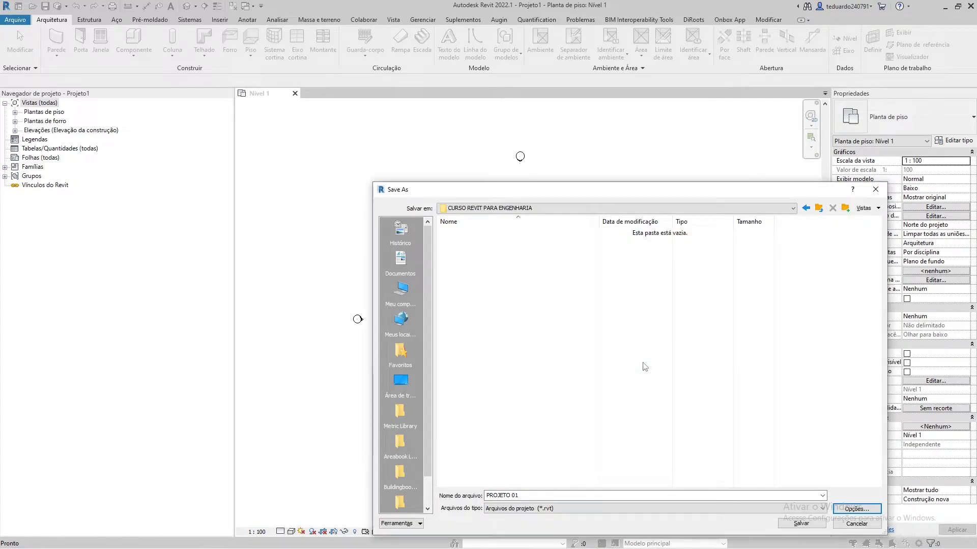
{"action": "left_click", "coordinate": [801, 523]}
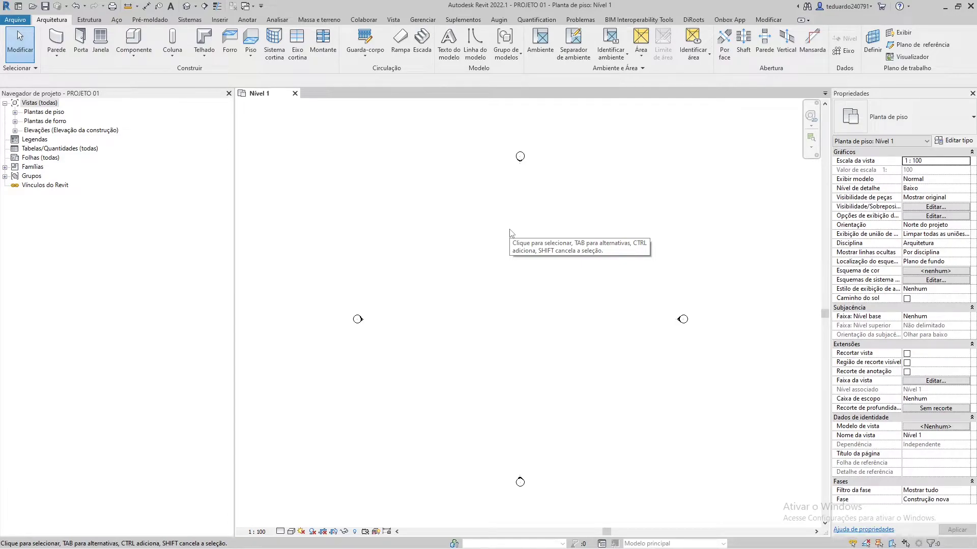
Open the project units and review the Elétrica, Energia, AVAC and Infraestrutura disciplines, ending on Comum
{"action": "key", "text": "u"}
{"action": "key", "text": "n"}
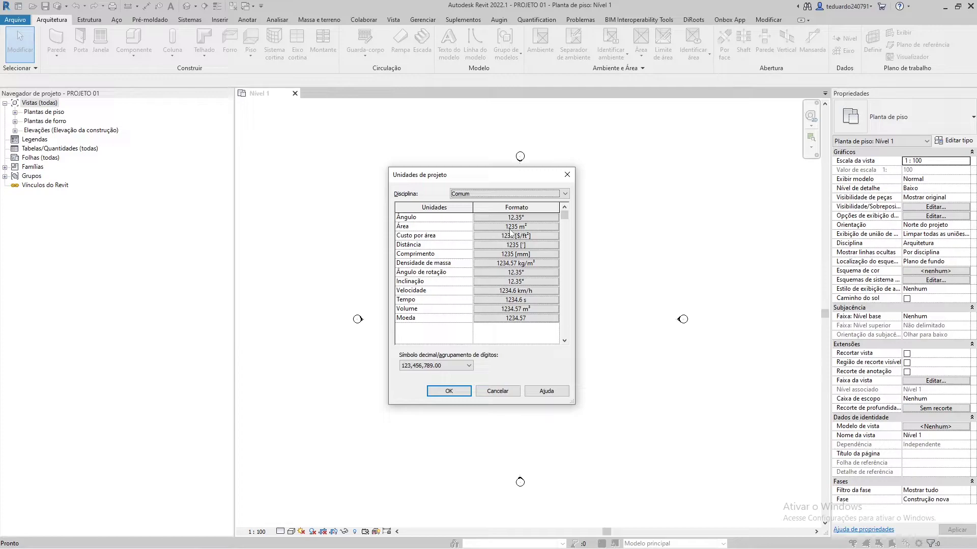
{"action": "left_click", "coordinate": [524, 194]}
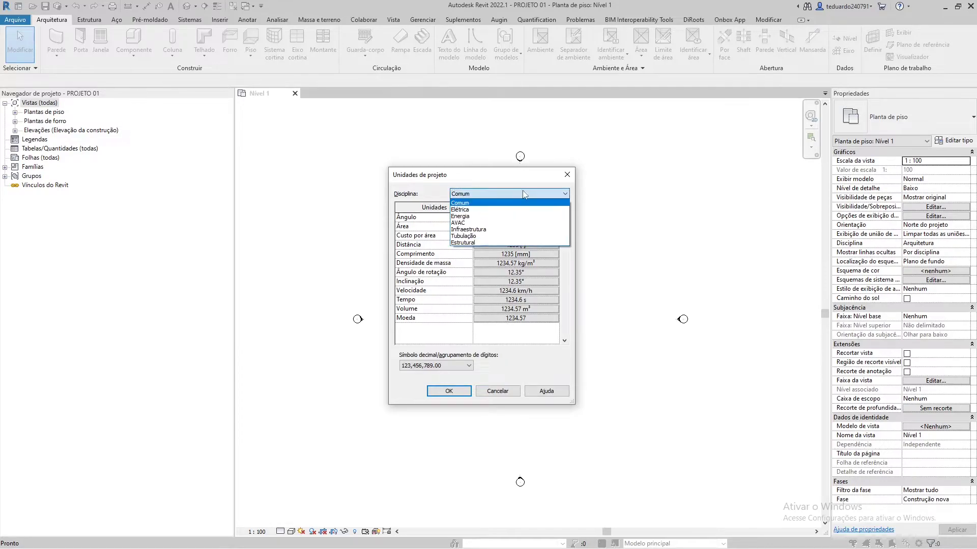
{"action": "left_click", "coordinate": [524, 193]}
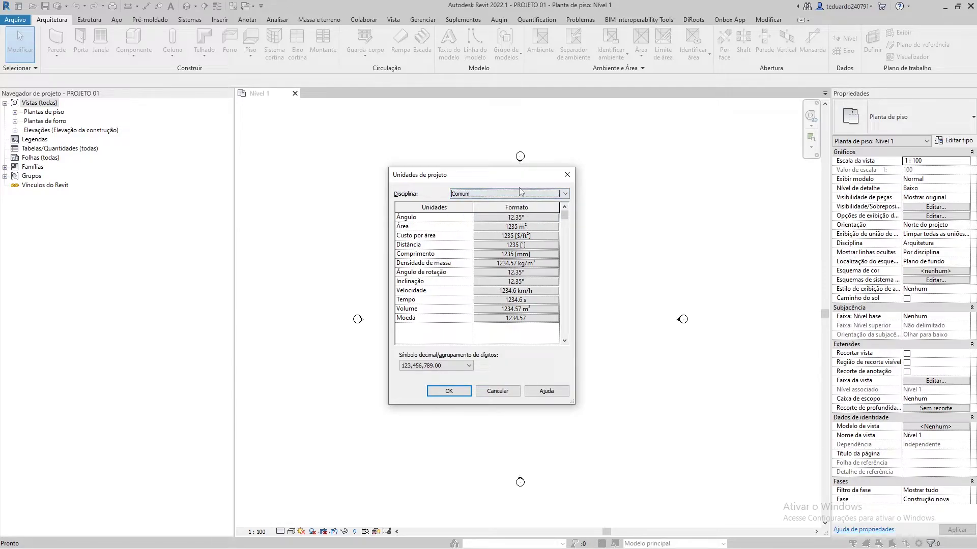
{"action": "left_click", "coordinate": [521, 193]}
{"action": "left_click", "coordinate": [506, 202]}
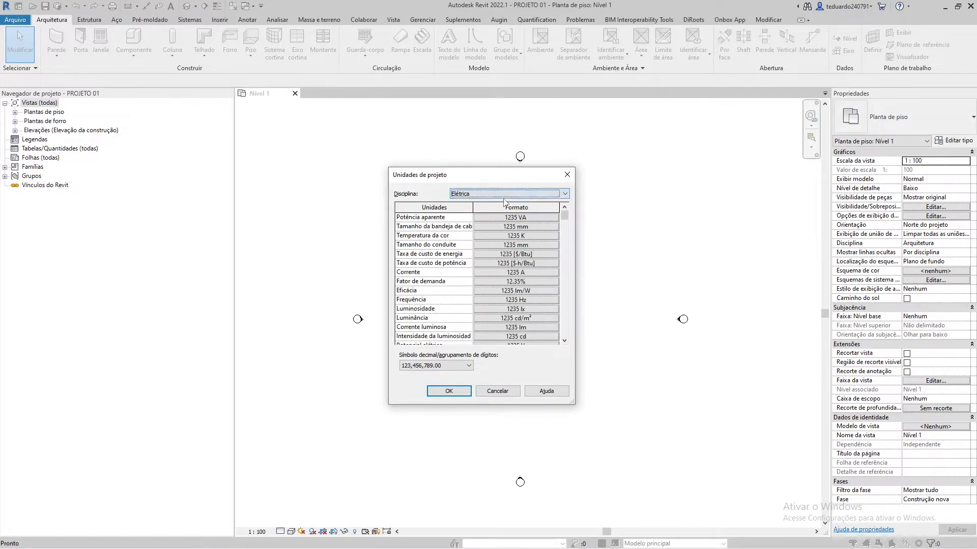
{"action": "left_click", "coordinate": [505, 194]}
{"action": "left_click", "coordinate": [506, 210]}
{"action": "left_click", "coordinate": [506, 194]}
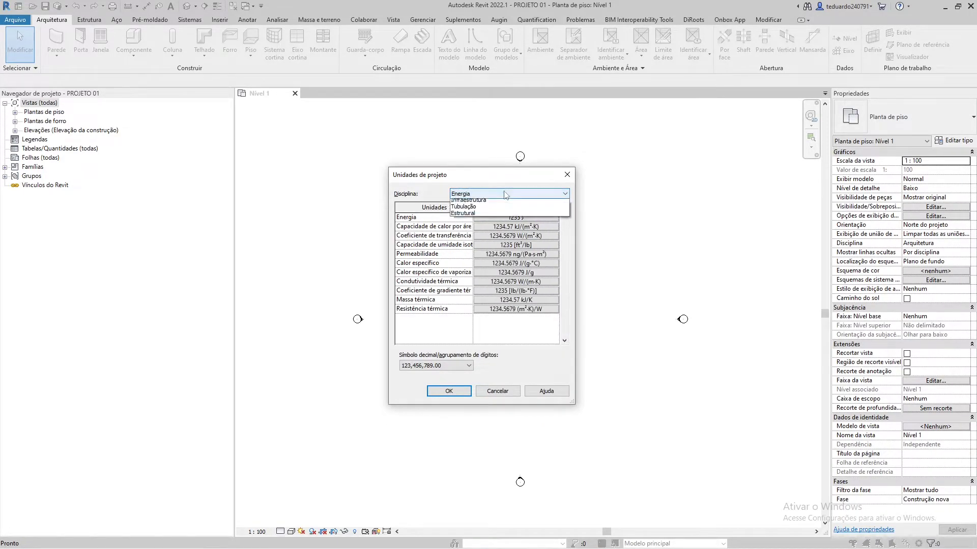
{"action": "left_click", "coordinate": [506, 222]}
{"action": "left_click", "coordinate": [506, 194]}
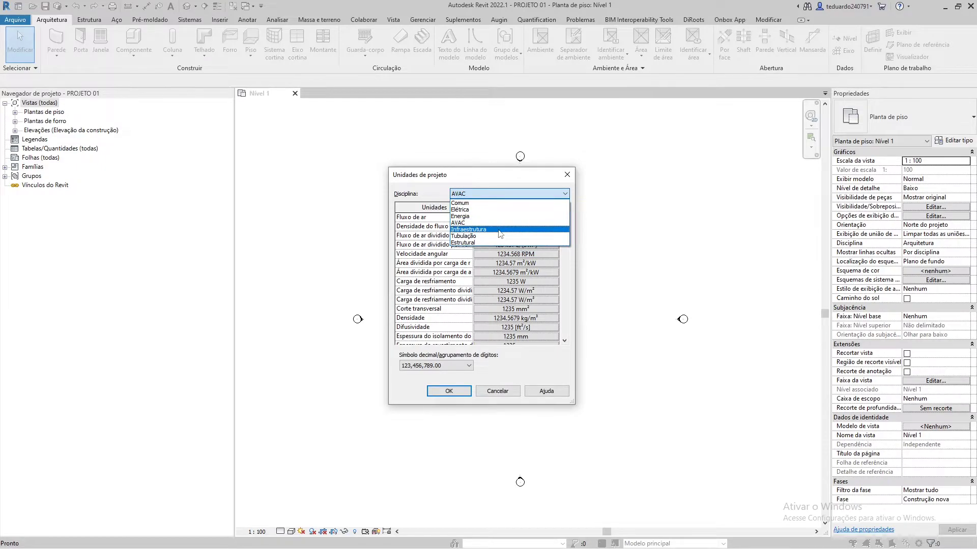
{"action": "left_click", "coordinate": [499, 230]}
{"action": "left_click", "coordinate": [504, 193]}
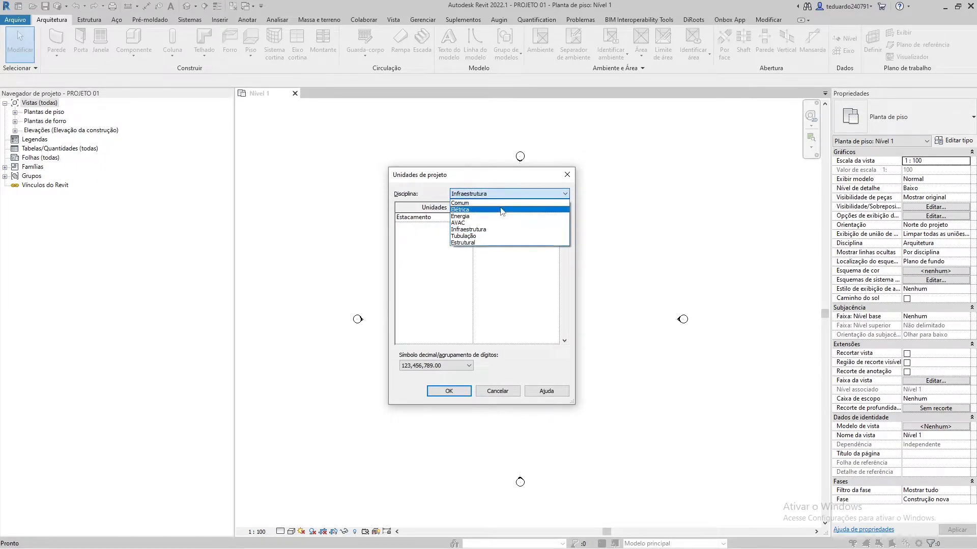
{"action": "left_click", "coordinate": [501, 203]}
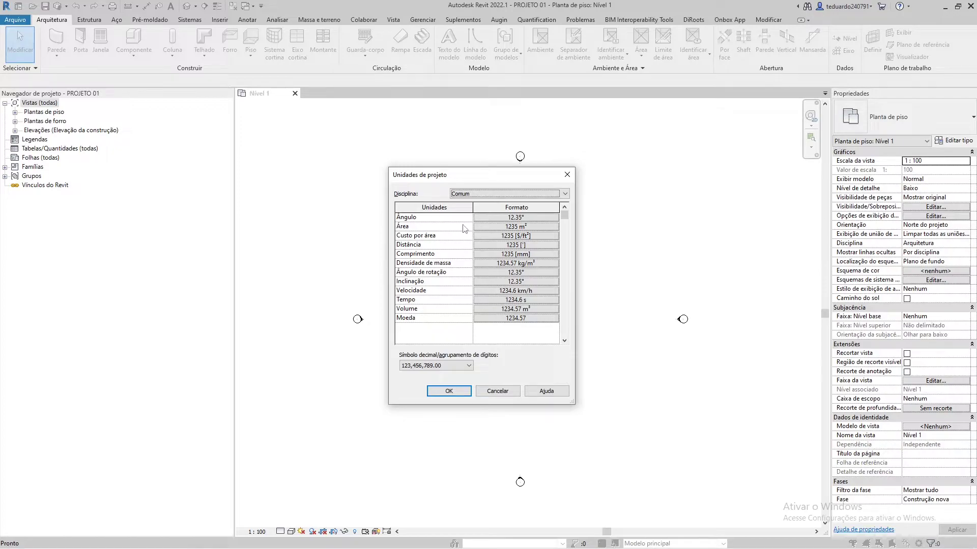
{"action": "left_click", "coordinate": [505, 237]}
{"action": "left_click", "coordinate": [519, 287]}
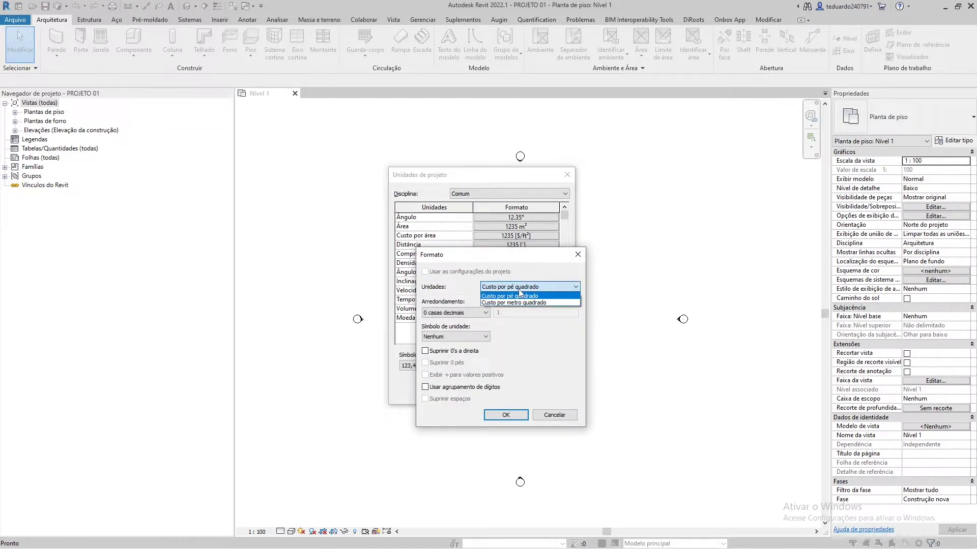
{"action": "left_click", "coordinate": [524, 303]}
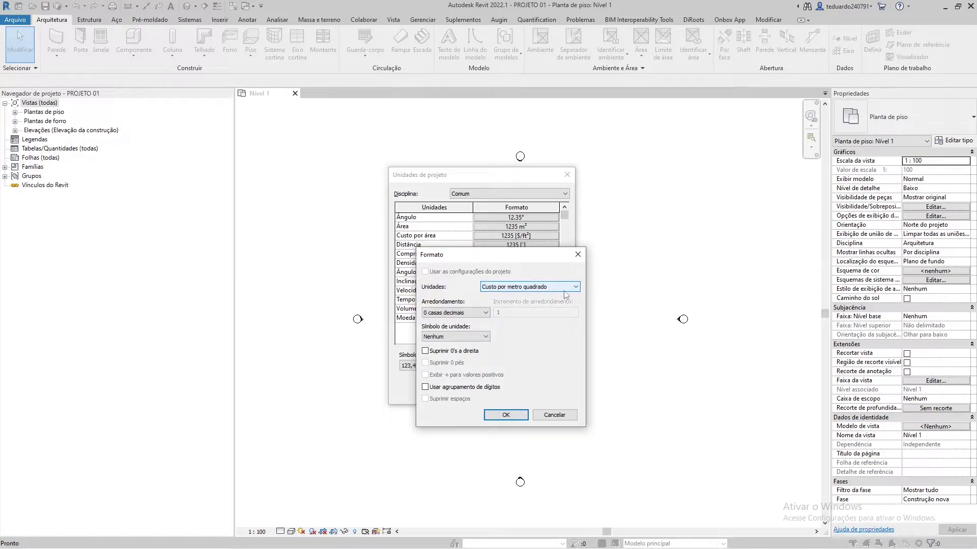
{"action": "left_click", "coordinate": [484, 313]}
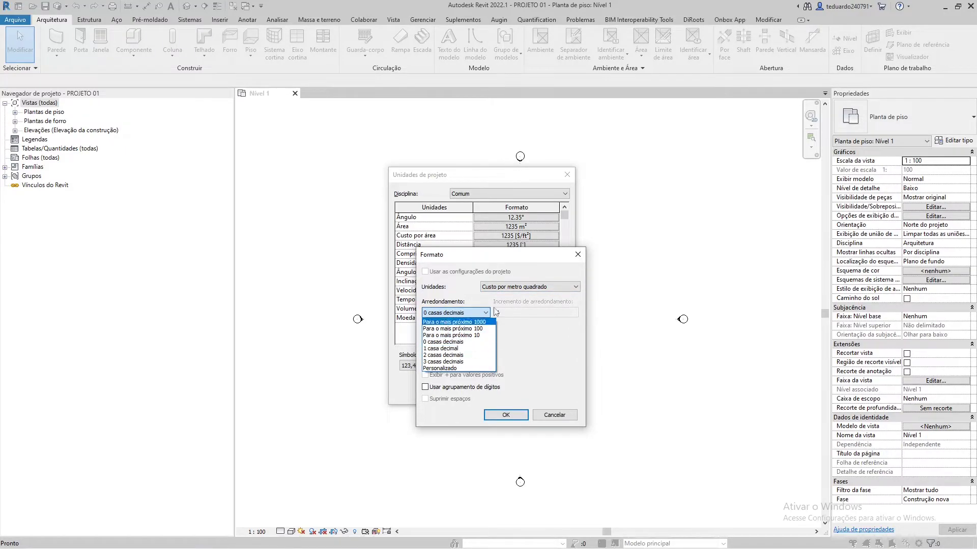
{"action": "left_click", "coordinate": [487, 304]}
{"action": "left_click", "coordinate": [486, 313]}
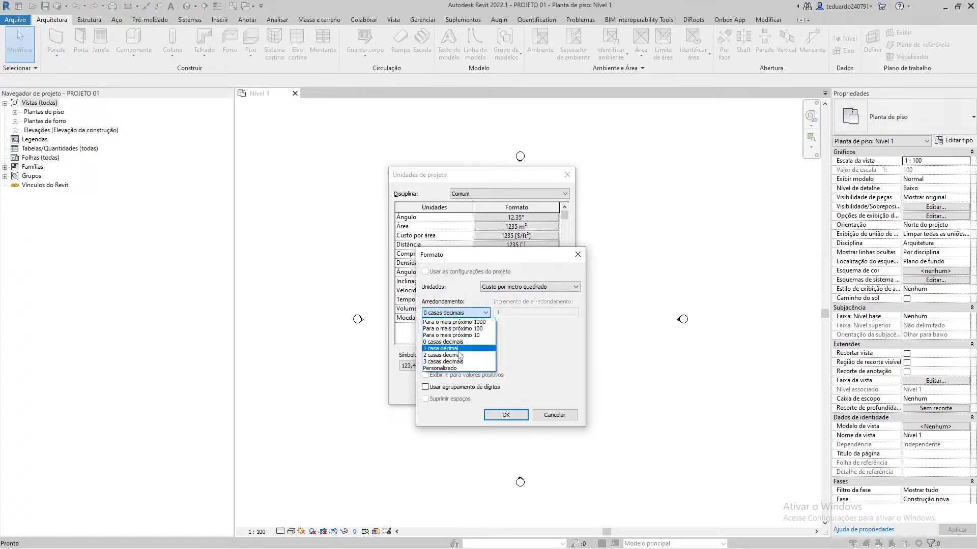
{"action": "left_click", "coordinate": [447, 333]}
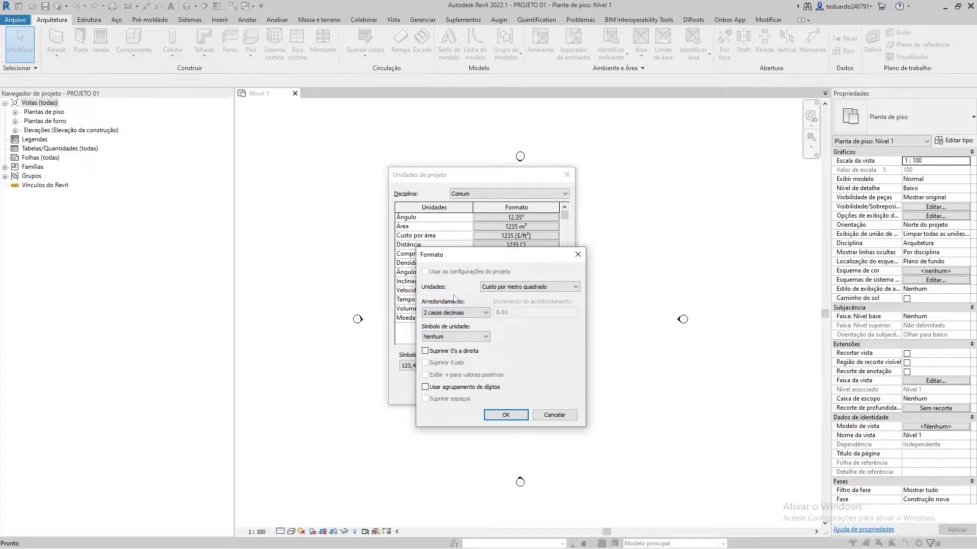
{"action": "left_click", "coordinate": [577, 255]}
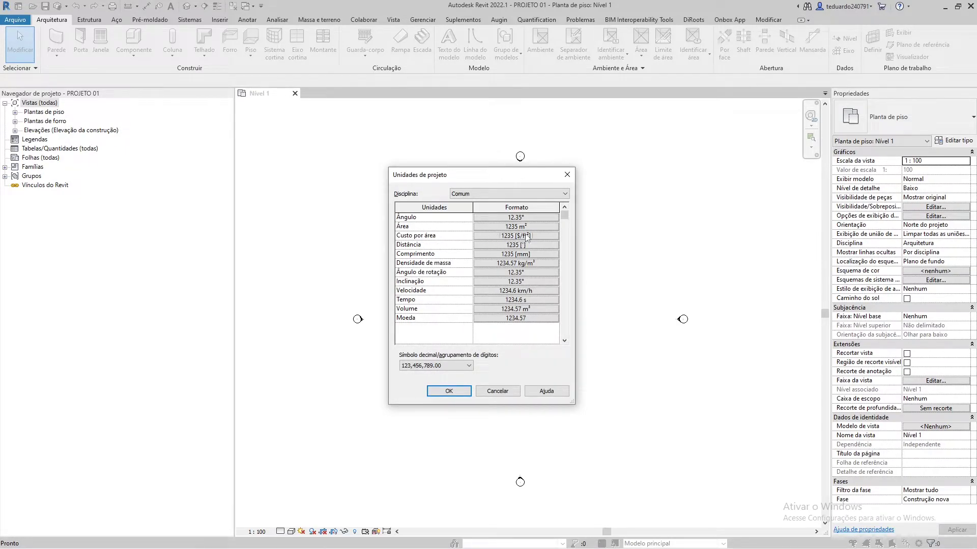
Set the Custo por área format to Custo por metro quadrado with 2 decimal places and no unit symbol
{"action": "left_click", "coordinate": [506, 236]}
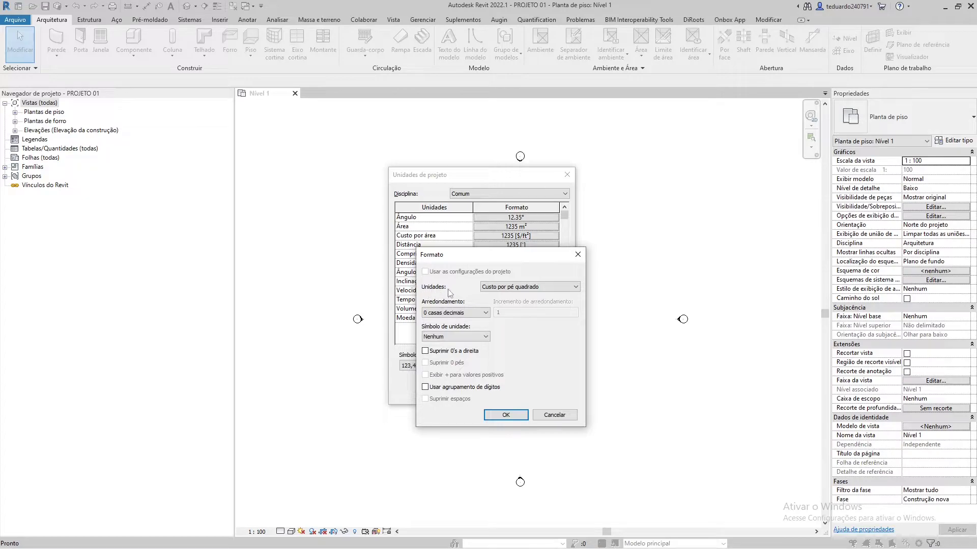
{"action": "left_click", "coordinate": [505, 288]}
{"action": "left_click", "coordinate": [518, 295]}
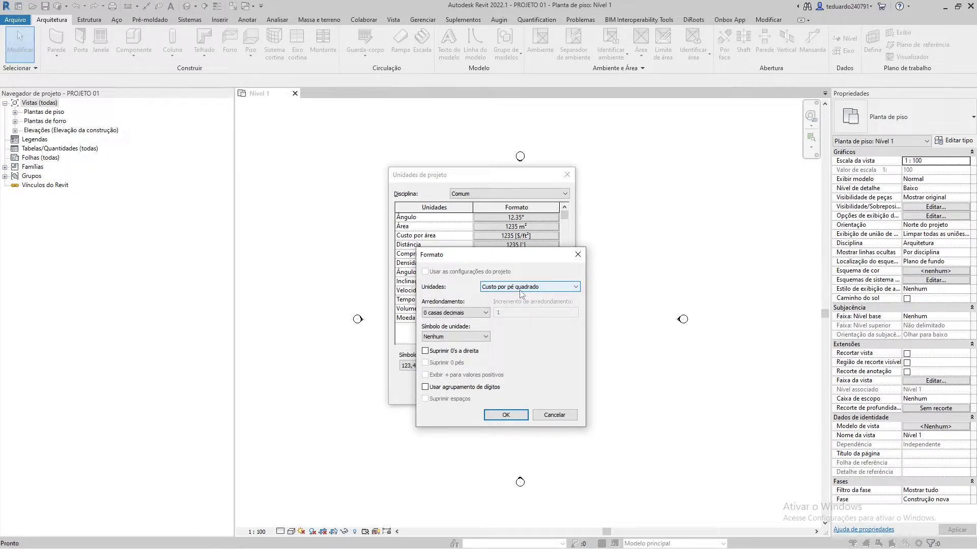
{"action": "left_click", "coordinate": [533, 288]}
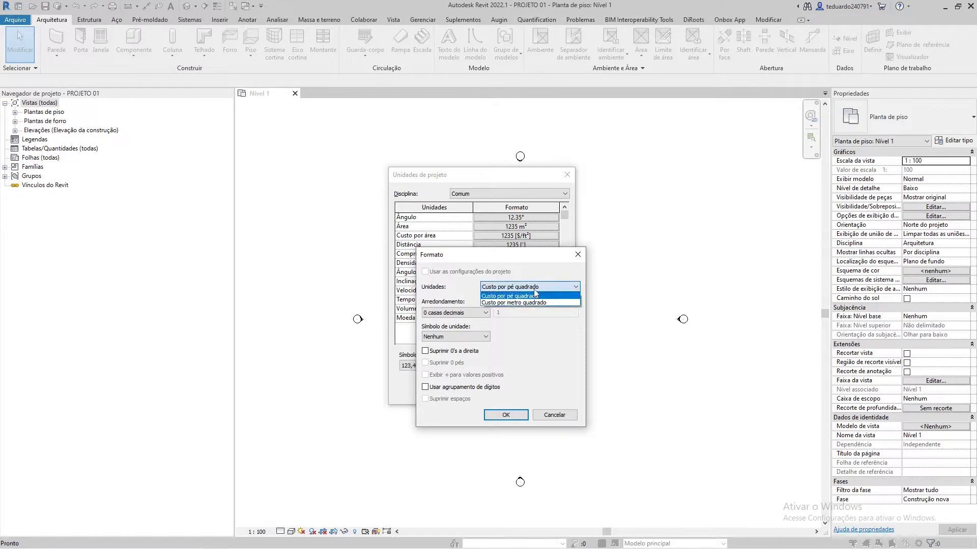
{"action": "left_click", "coordinate": [543, 306]}
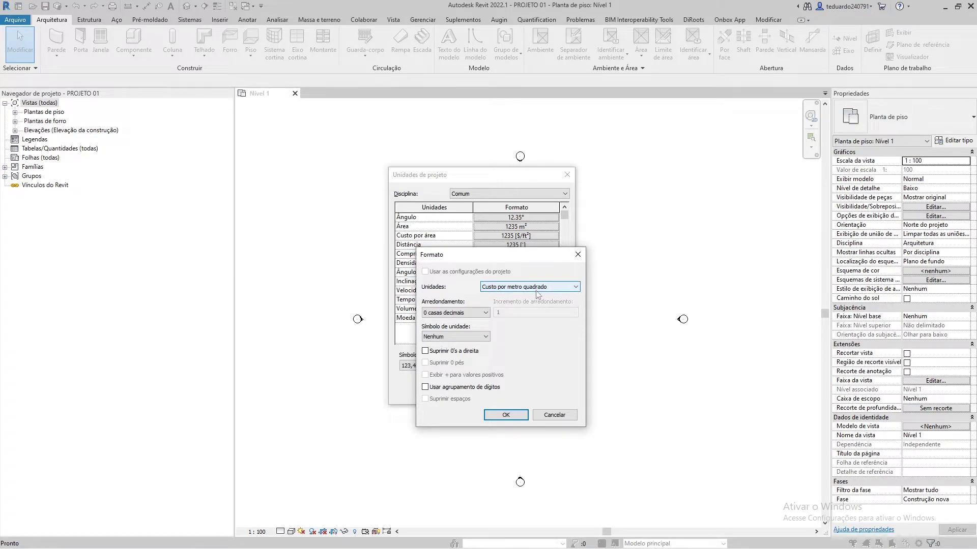
{"action": "left_click", "coordinate": [473, 313]}
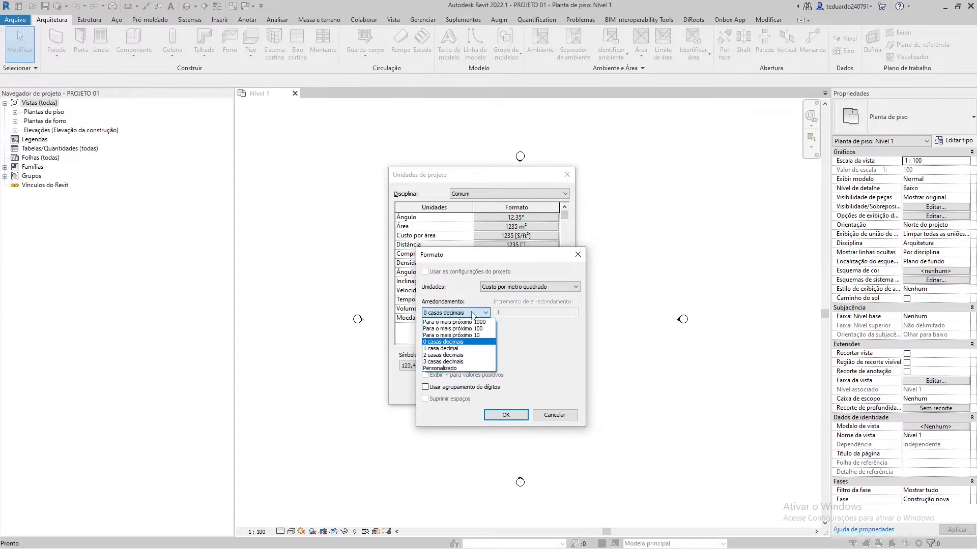
{"action": "left_click", "coordinate": [461, 355]}
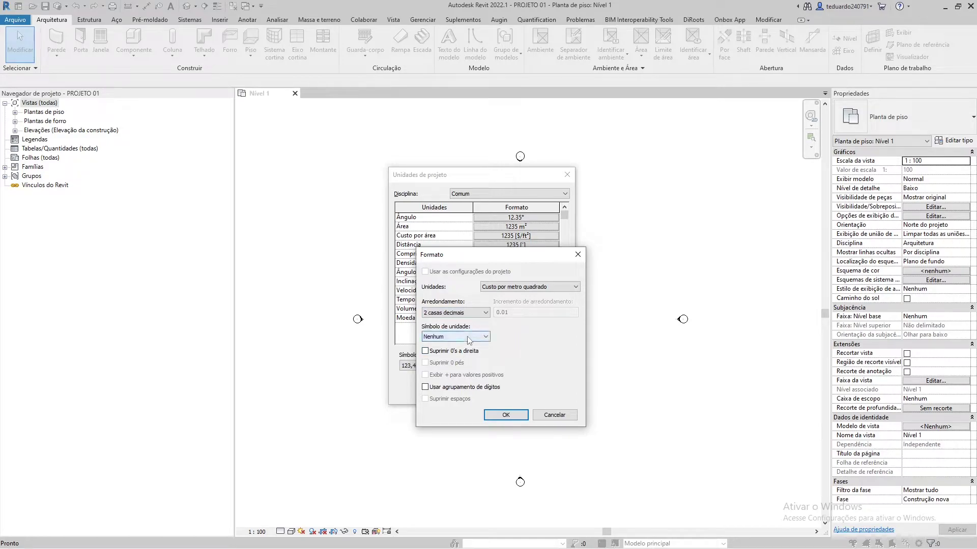
{"action": "left_click", "coordinate": [469, 338]}
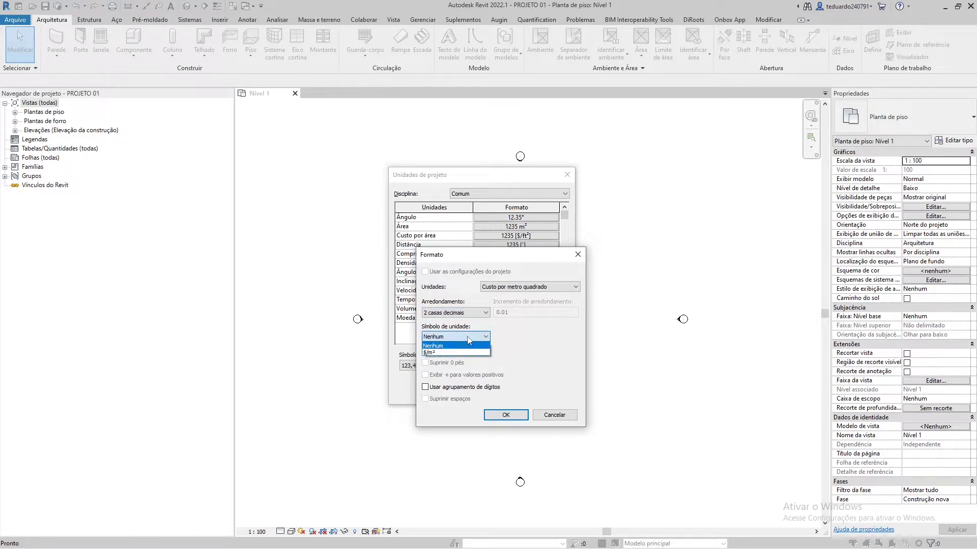
{"action": "left_click", "coordinate": [466, 346]}
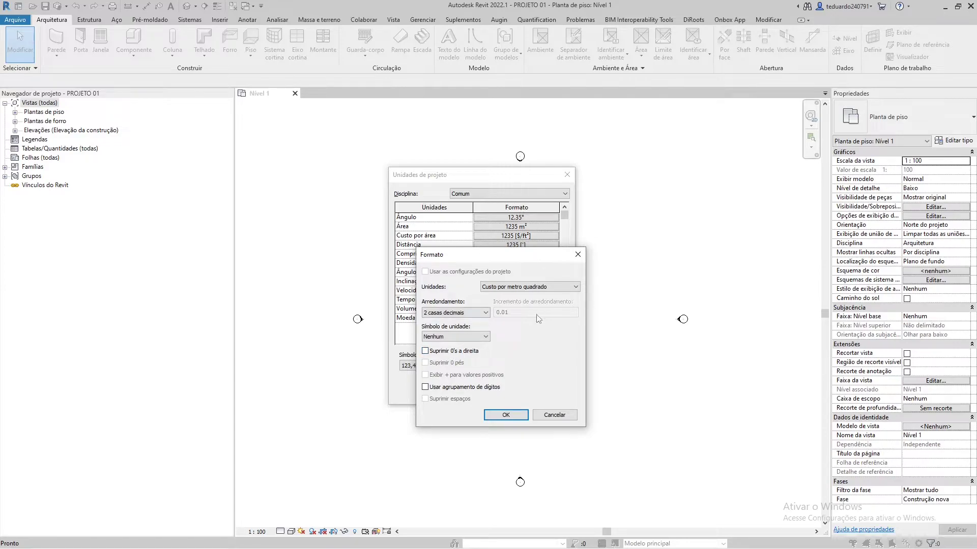
{"action": "left_click", "coordinate": [493, 419]}
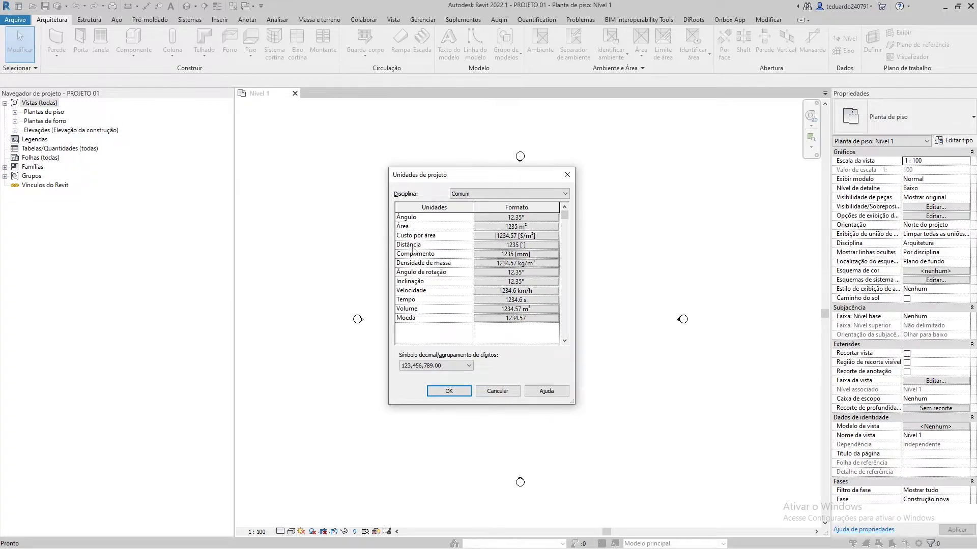
Set the Distância format to Metros with 2 decimal places and trailing zeros suppressed
{"action": "left_click", "coordinate": [528, 245]}
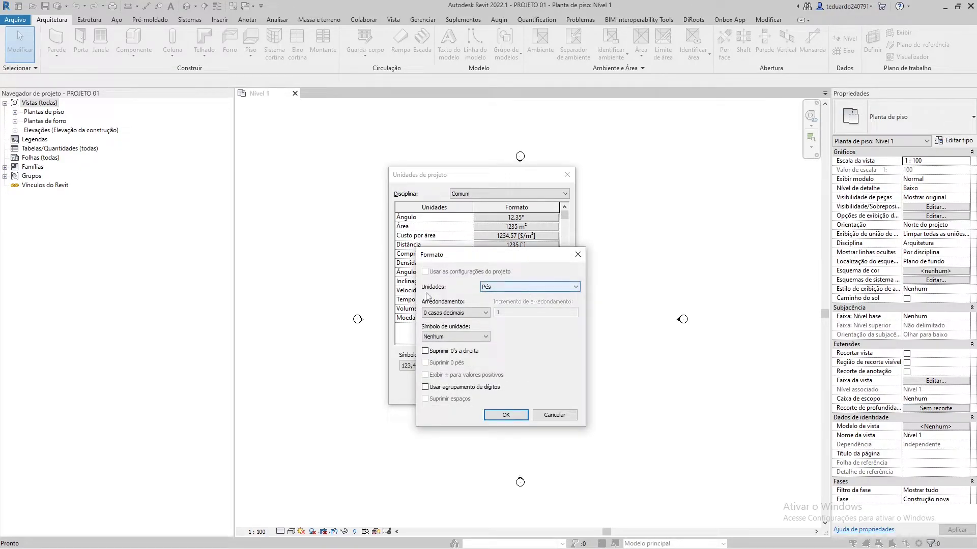
{"action": "left_click", "coordinate": [522, 288]}
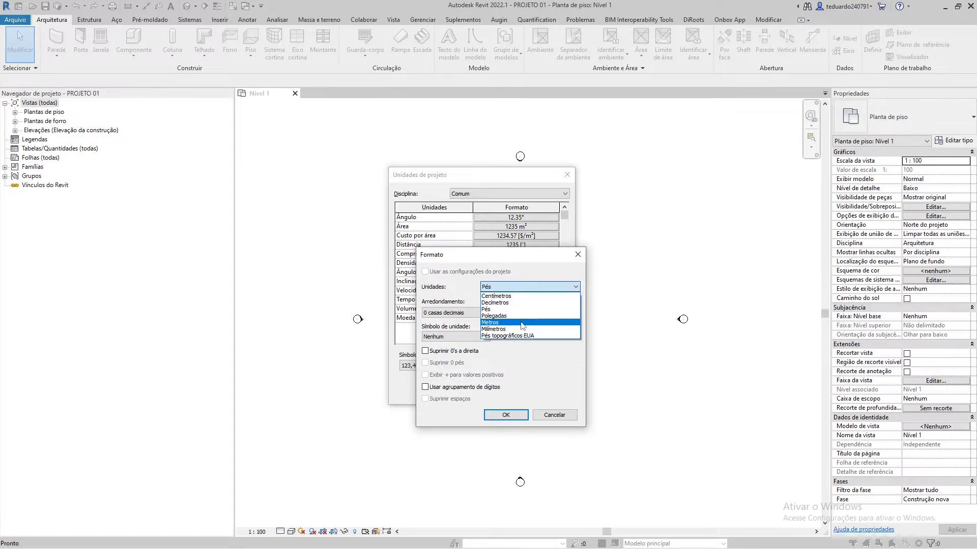
{"action": "left_click", "coordinate": [491, 322]}
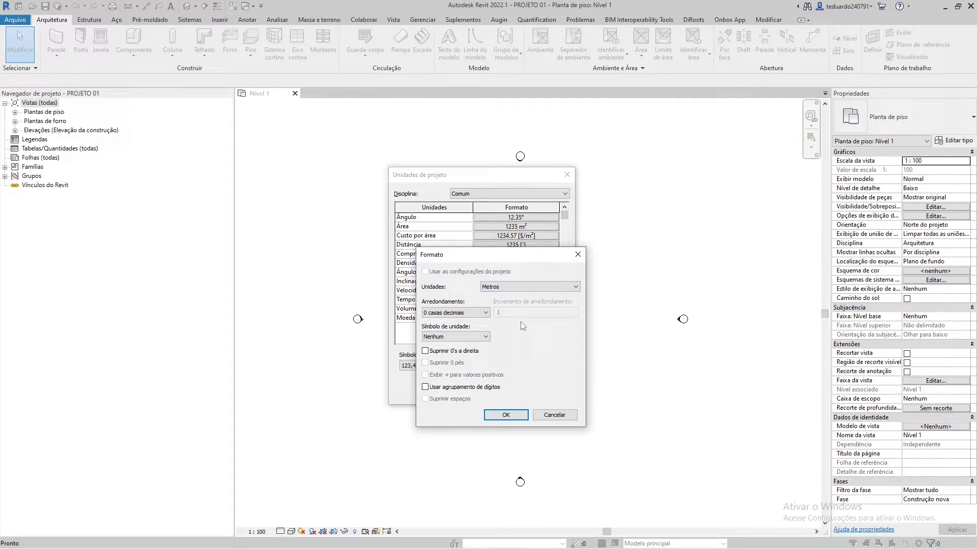
{"action": "left_click", "coordinate": [462, 313]}
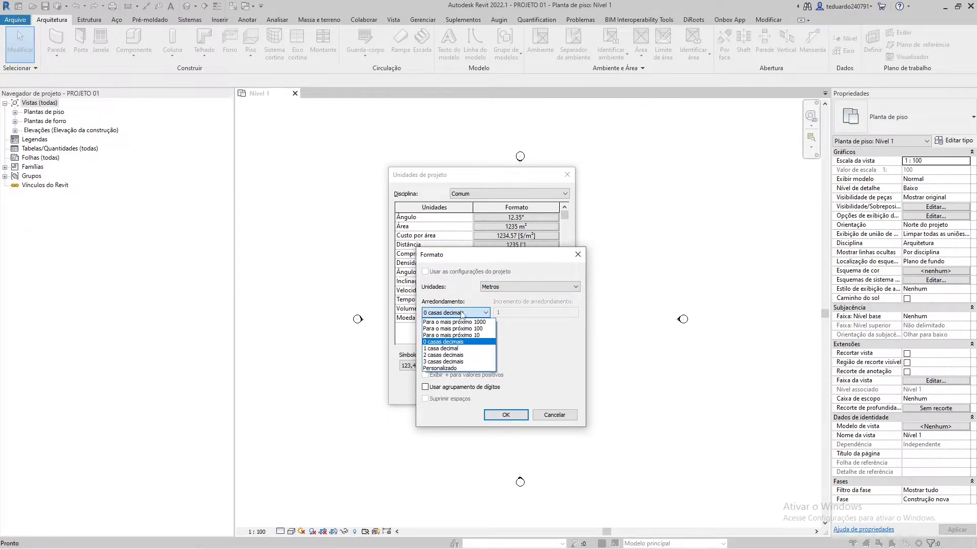
{"action": "left_click", "coordinate": [473, 355]}
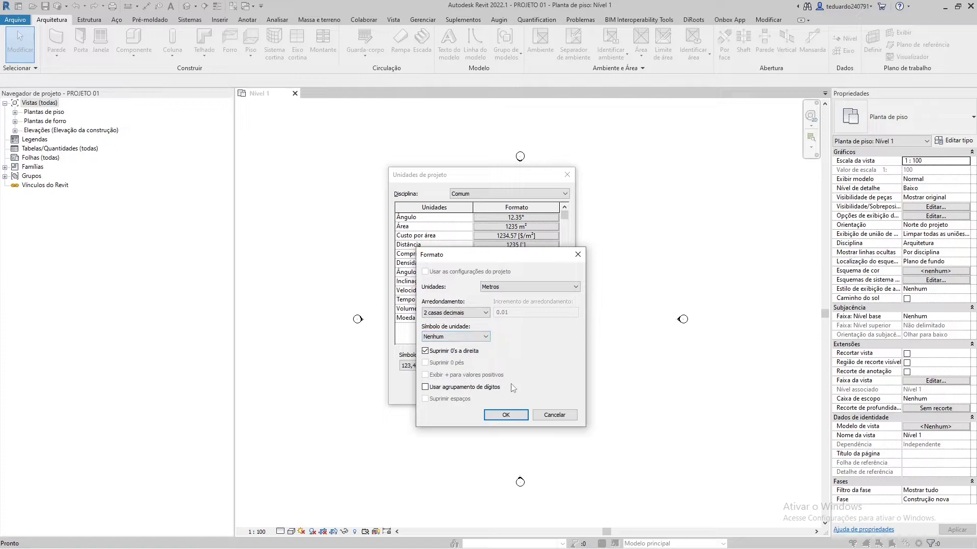
{"action": "left_click", "coordinate": [506, 415]}
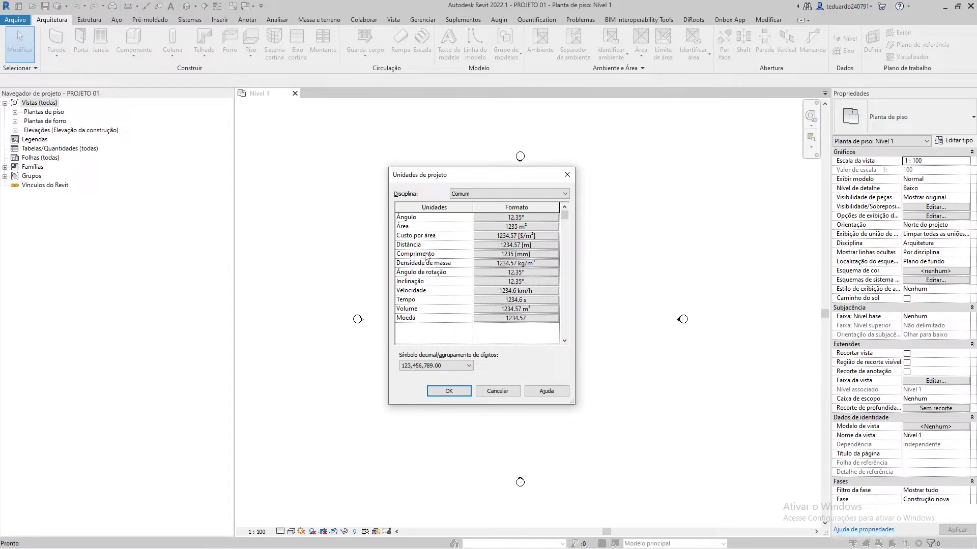
Set the Comprimento format to Metros with 2 decimal places
{"action": "left_click", "coordinate": [509, 254]}
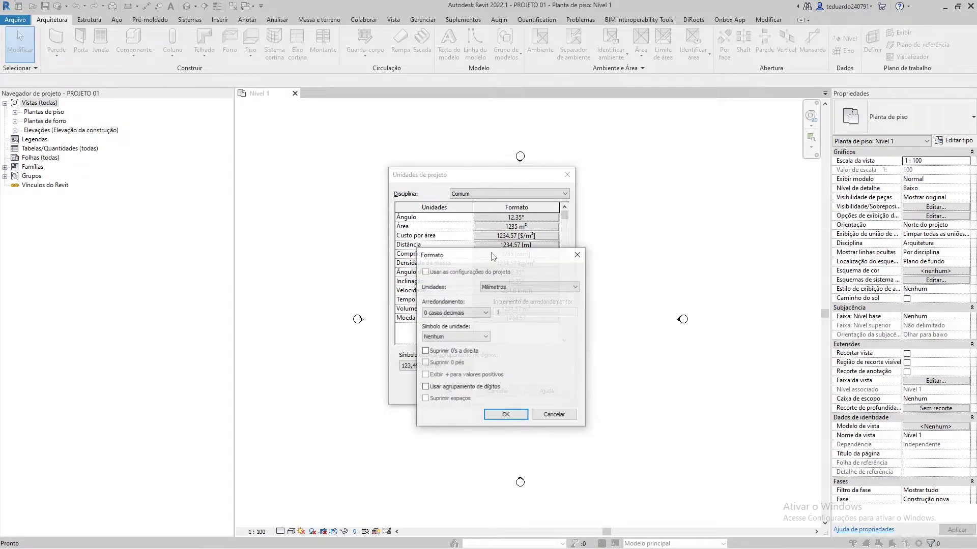
{"action": "left_click", "coordinate": [519, 286]}
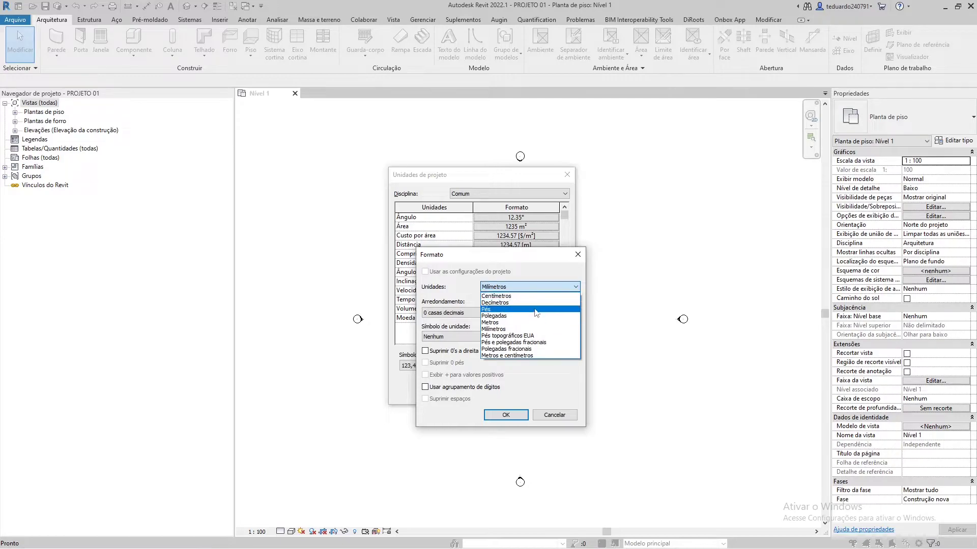
{"action": "left_click", "coordinate": [526, 322]}
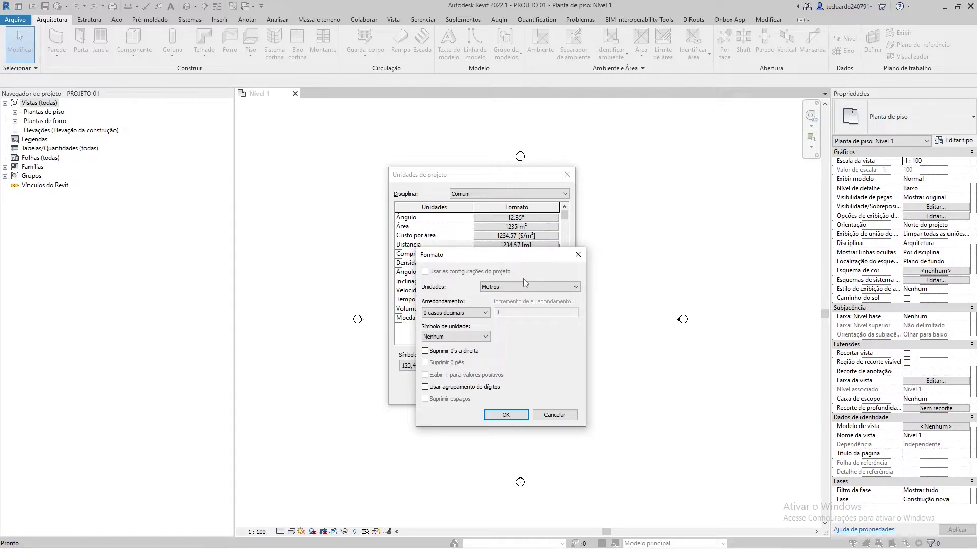
{"action": "left_click", "coordinate": [477, 312]}
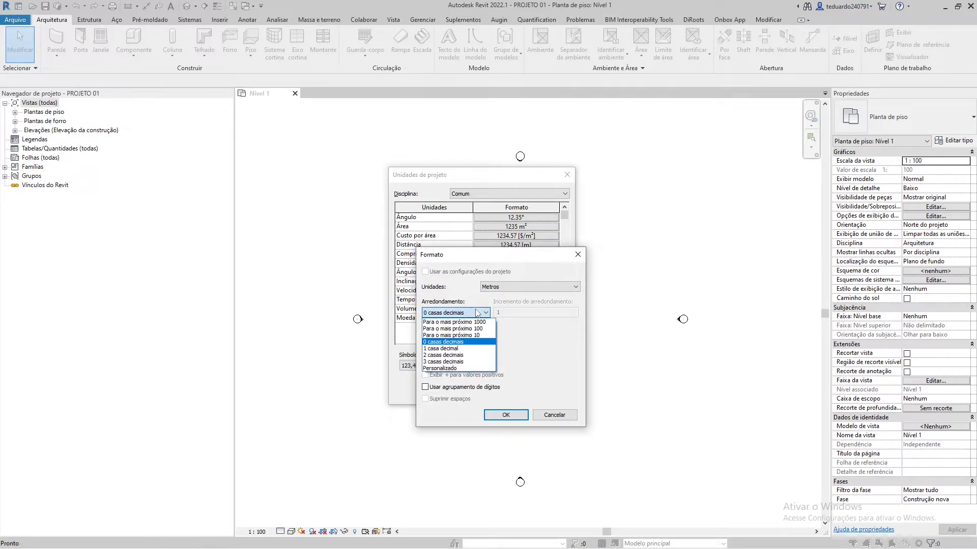
{"action": "left_click", "coordinate": [477, 311]}
{"action": "left_click", "coordinate": [470, 312]}
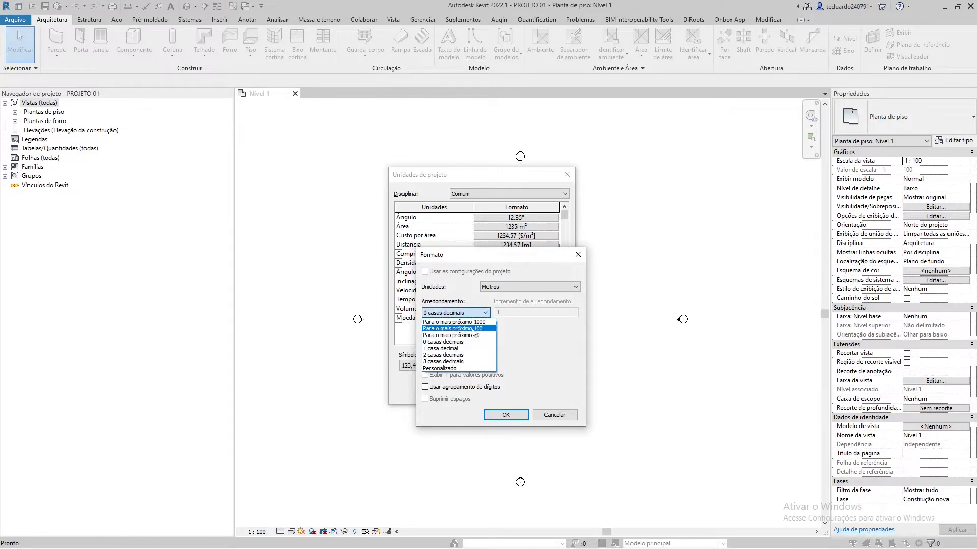
{"action": "left_click", "coordinate": [452, 355]}
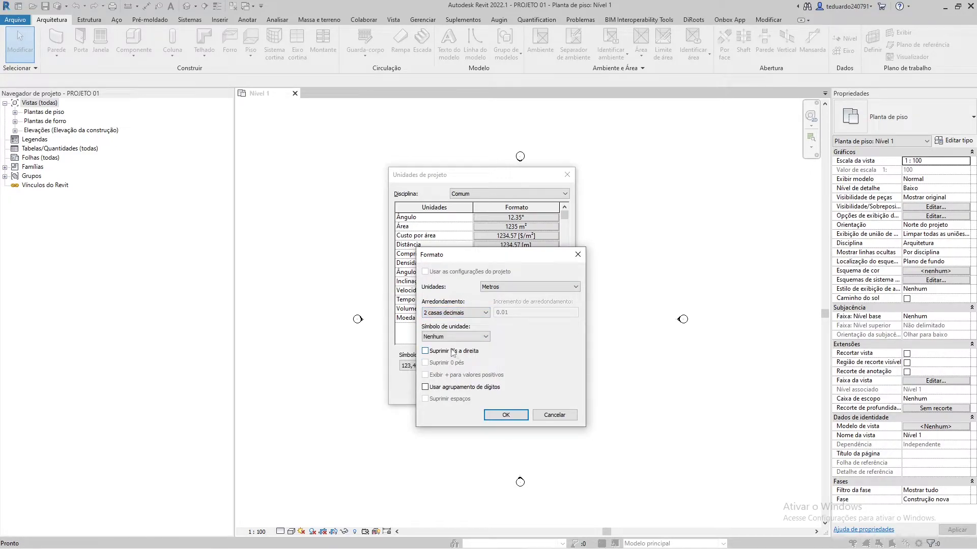
{"action": "left_click", "coordinate": [505, 415]}
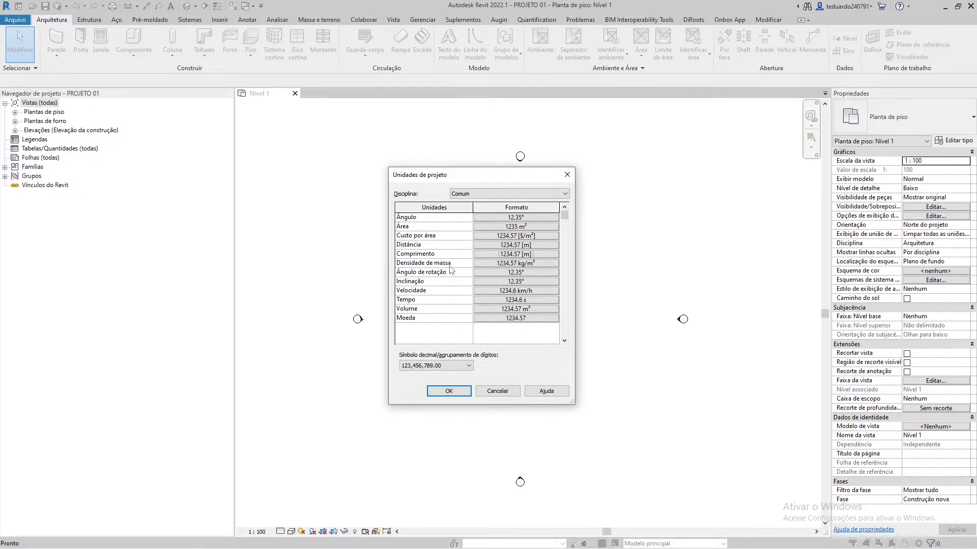
Check the Densidade de massa format and set Inclinação to Percentual with 2 decimal places, the % symbol and trailing zeros suppressed
{"action": "left_click", "coordinate": [498, 265]}
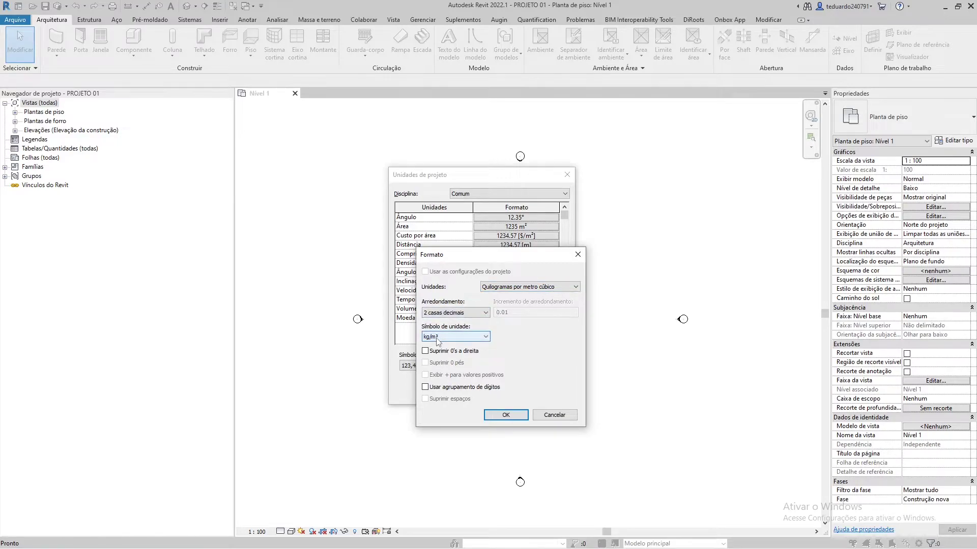
{"action": "left_click", "coordinate": [506, 415]}
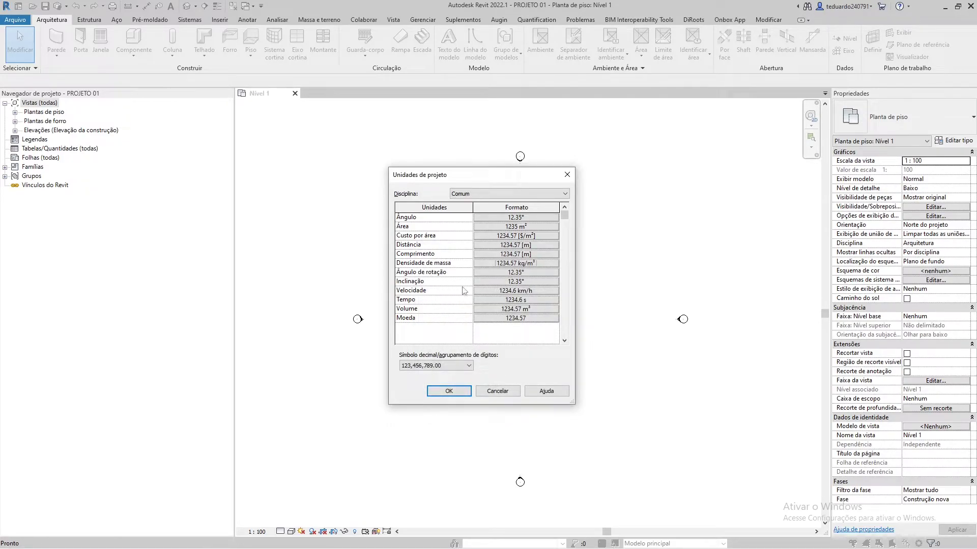
{"action": "left_click", "coordinate": [521, 283]}
{"action": "left_click", "coordinate": [516, 287]}
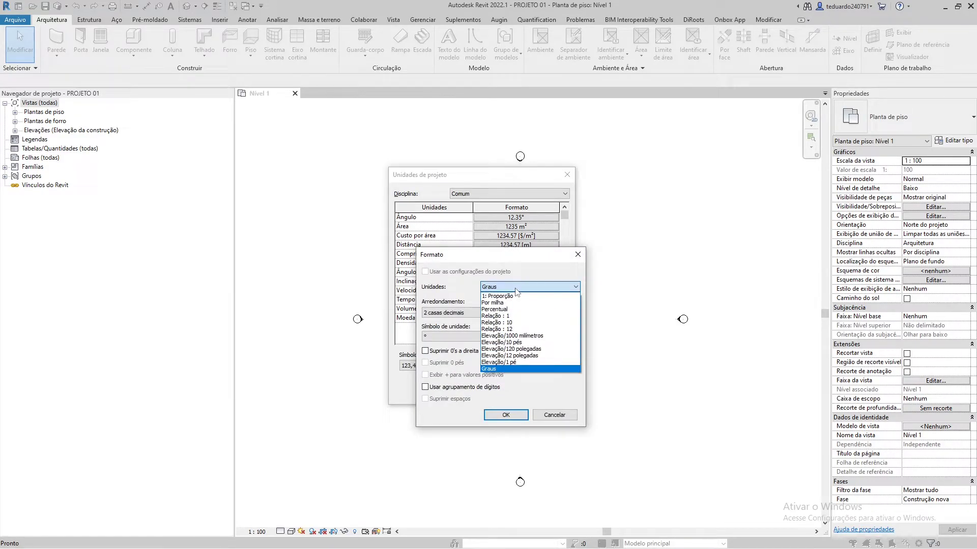
{"action": "key", "text": "Escape"}
{"action": "left_click", "coordinate": [532, 310]}
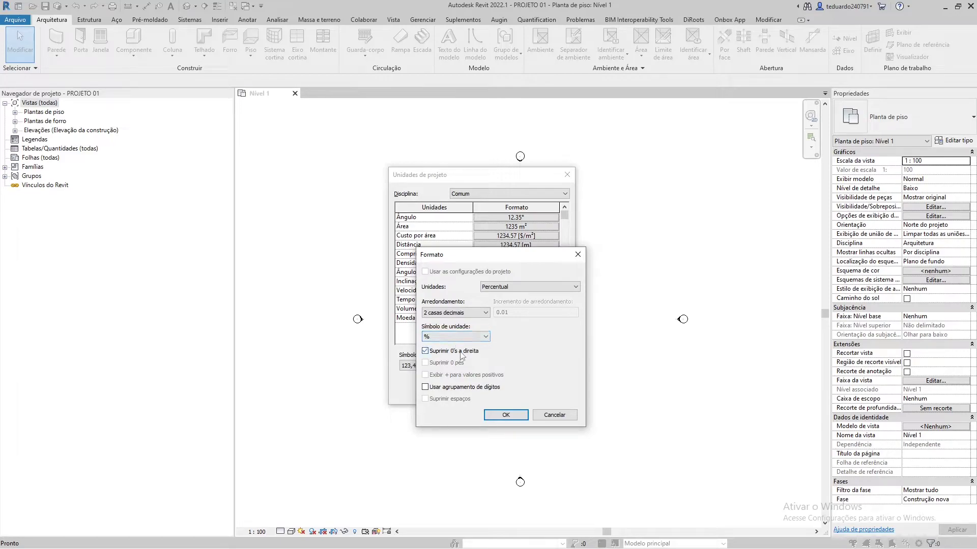
{"action": "left_click", "coordinate": [506, 415]}
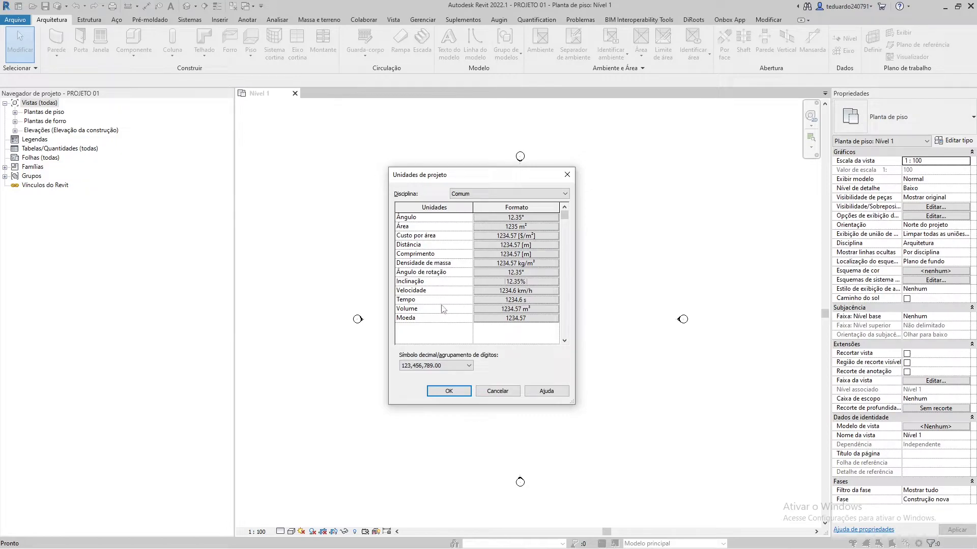
Review the Moeda symbol options keeping Nenhum, apply the project units and save the project
{"action": "left_click", "coordinate": [542, 318]}
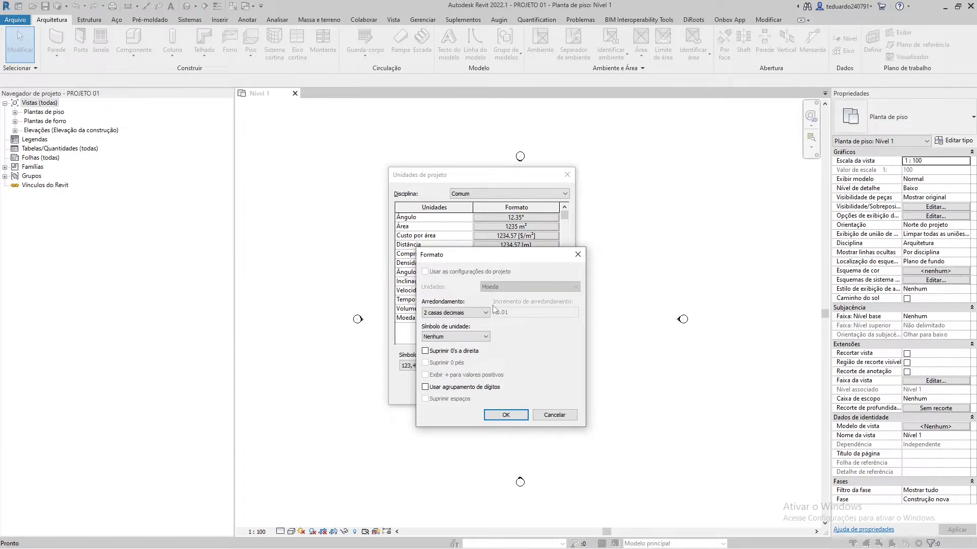
{"action": "left_click", "coordinate": [485, 337]}
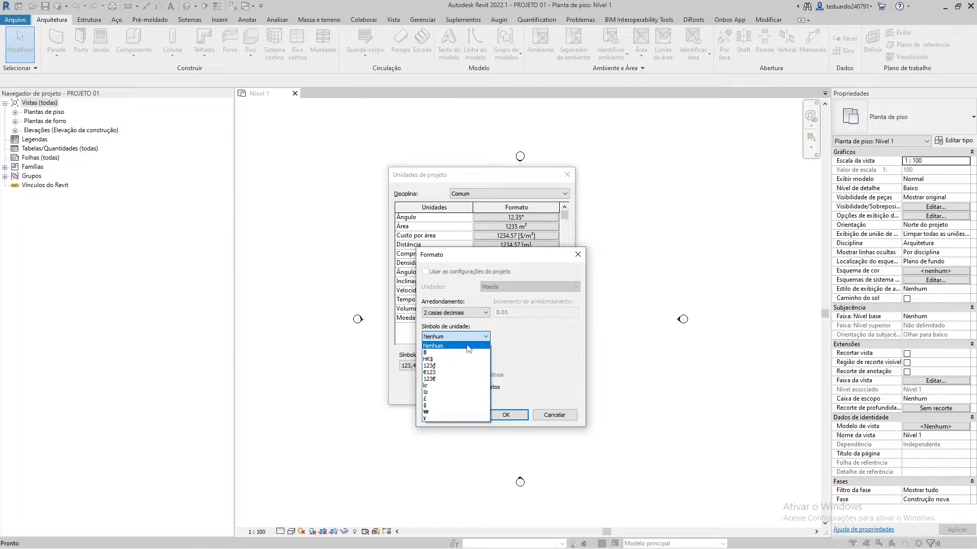
{"action": "left_click", "coordinate": [551, 330]}
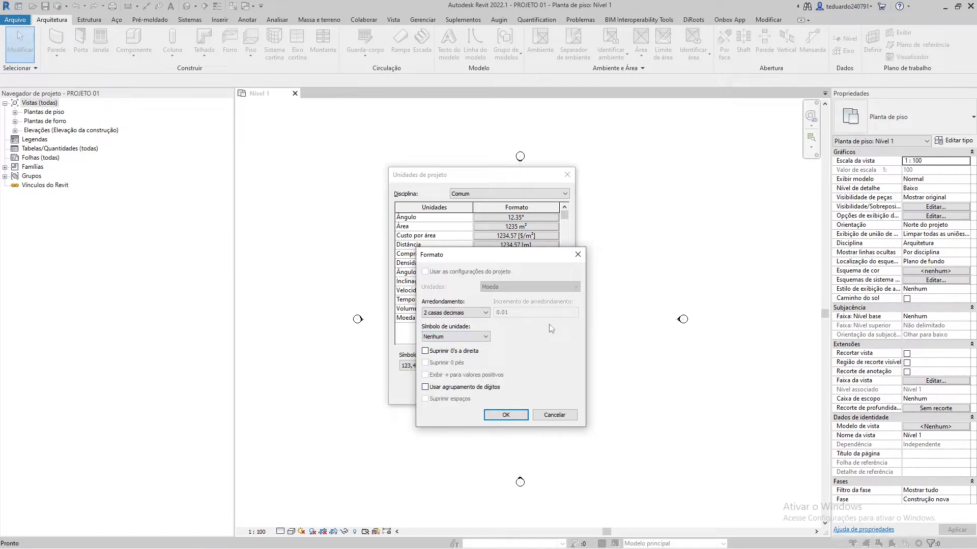
{"action": "left_click", "coordinate": [511, 416]}
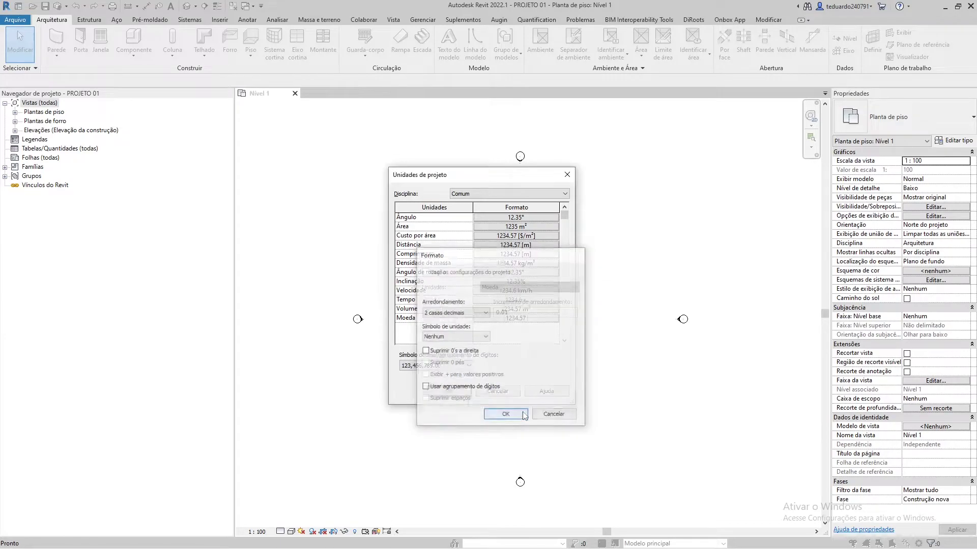
{"action": "left_click", "coordinate": [449, 392]}
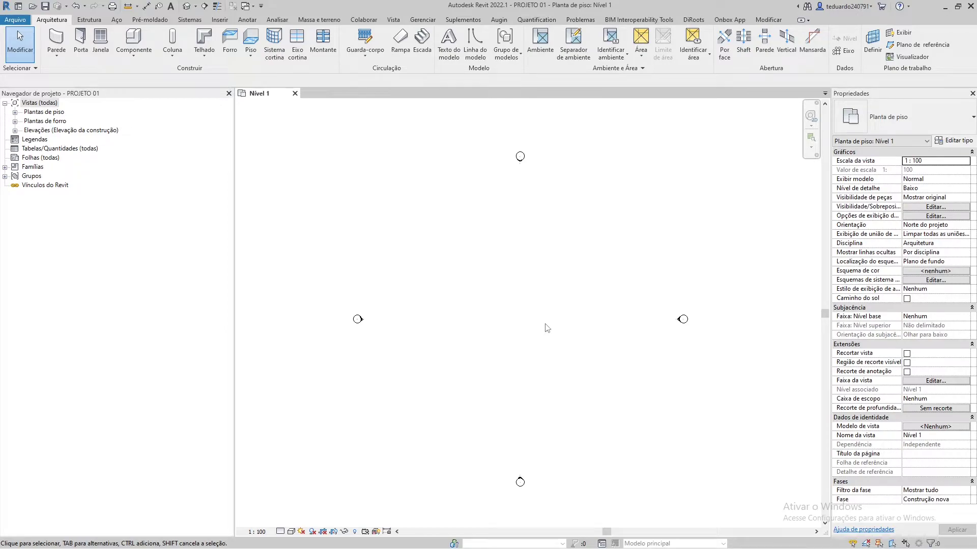
{"action": "left_click", "coordinate": [45, 6]}
{"action": "left_click", "coordinate": [204, 5]}
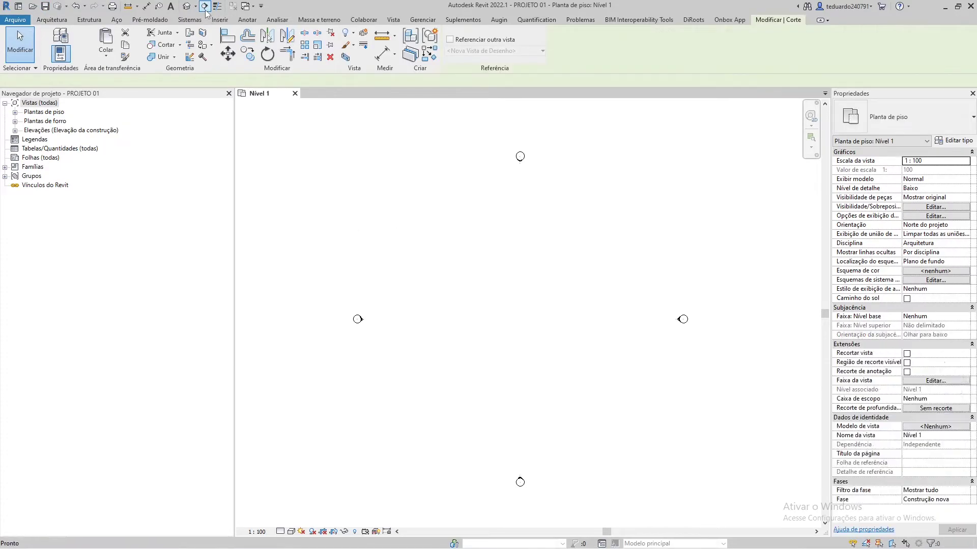
{"action": "left_click", "coordinate": [437, 315]}
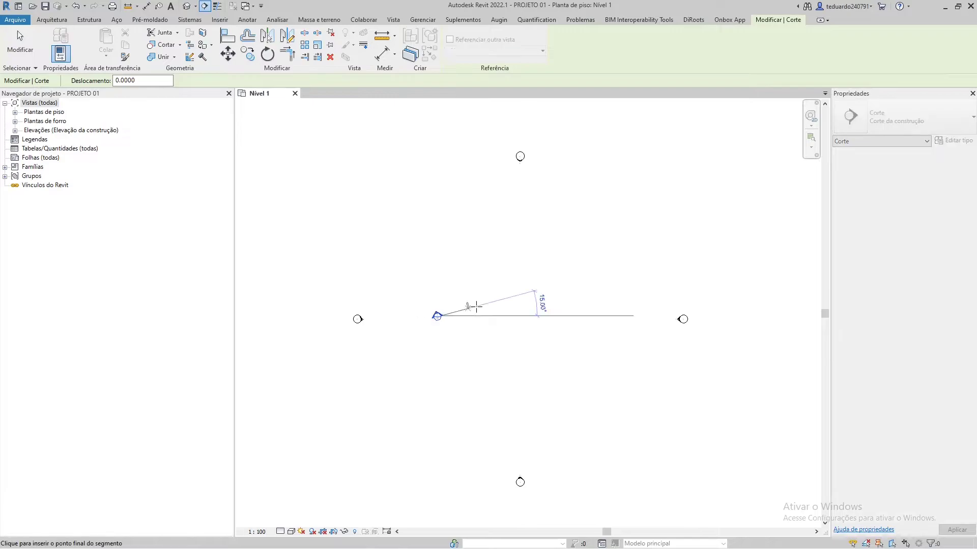
{"action": "key", "text": "Escape"}
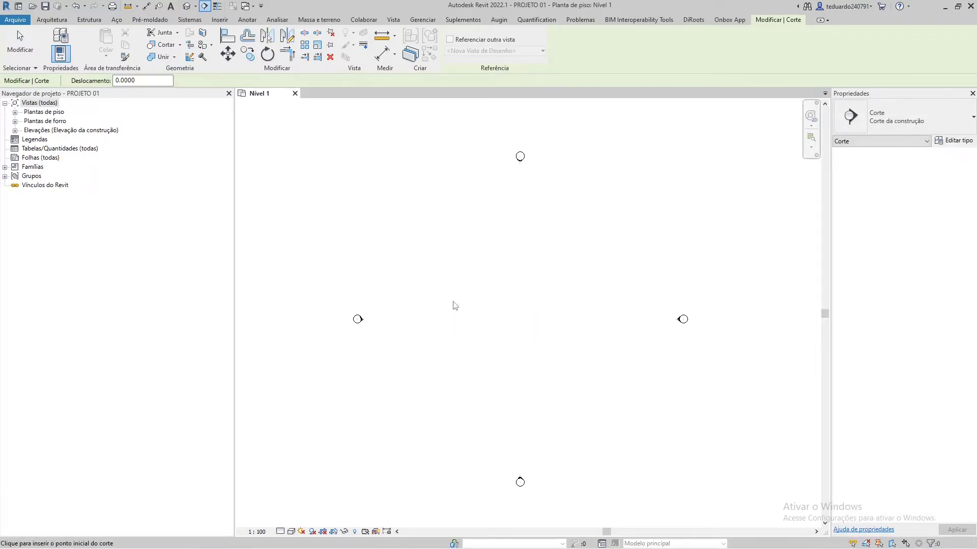
Draw a horizontal section line between the two side elevation markers in the Nível 1 floor plan
{"action": "key", "text": "Escape"}
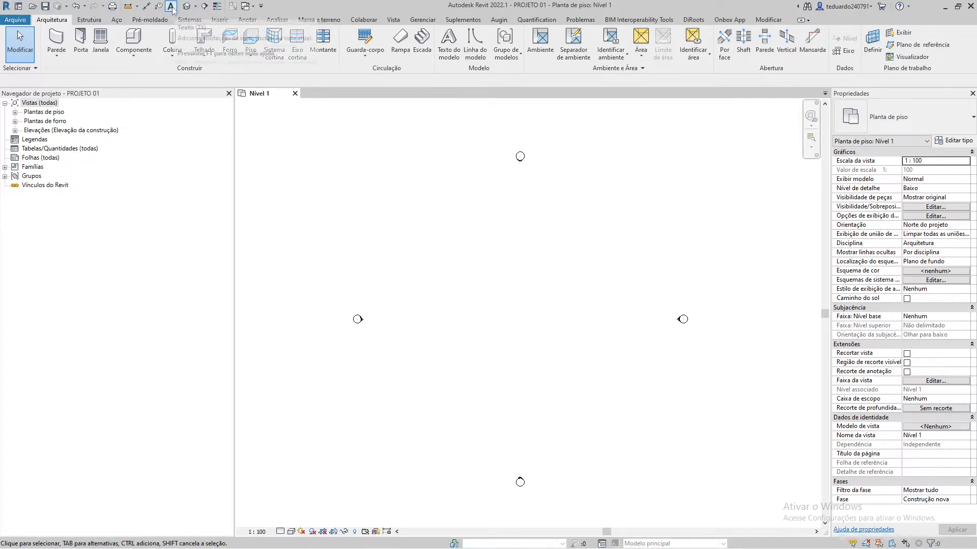
{"action": "left_click", "coordinate": [204, 6]}
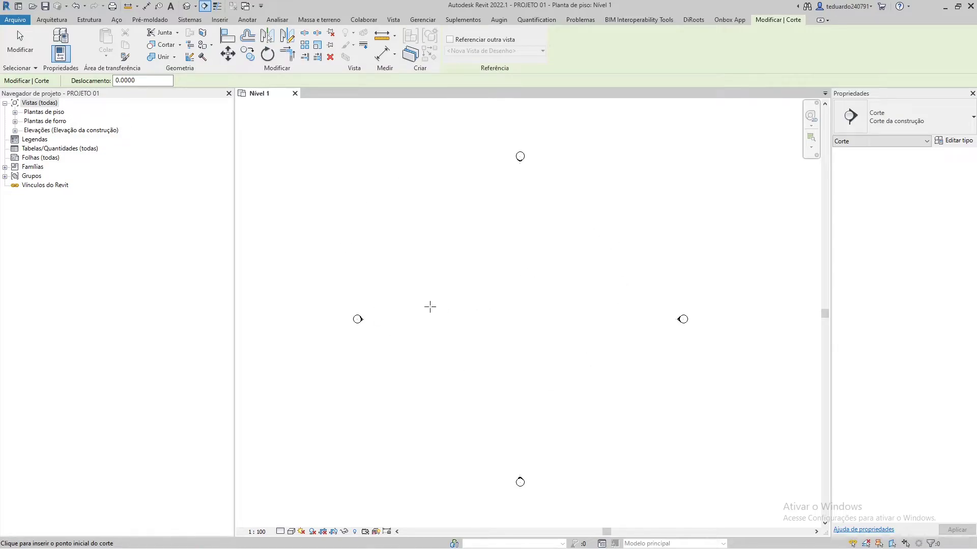
{"action": "left_click", "coordinate": [430, 306]}
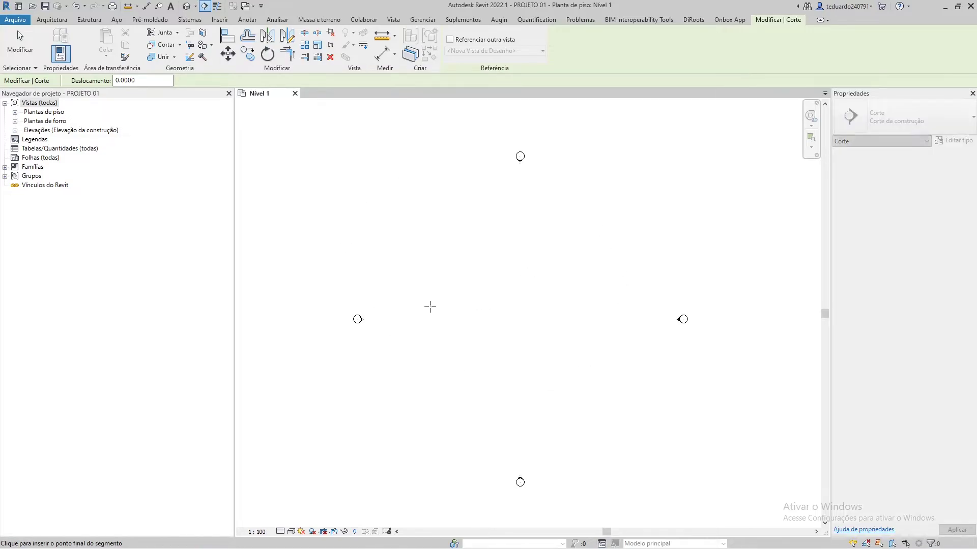
{"action": "left_click", "coordinate": [621, 307]}
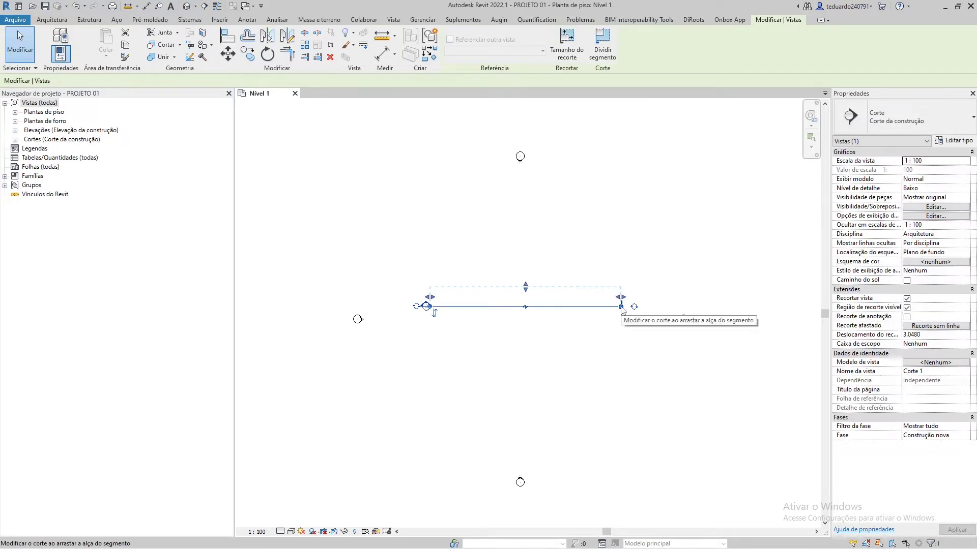
{"action": "left_click", "coordinate": [634, 346]}
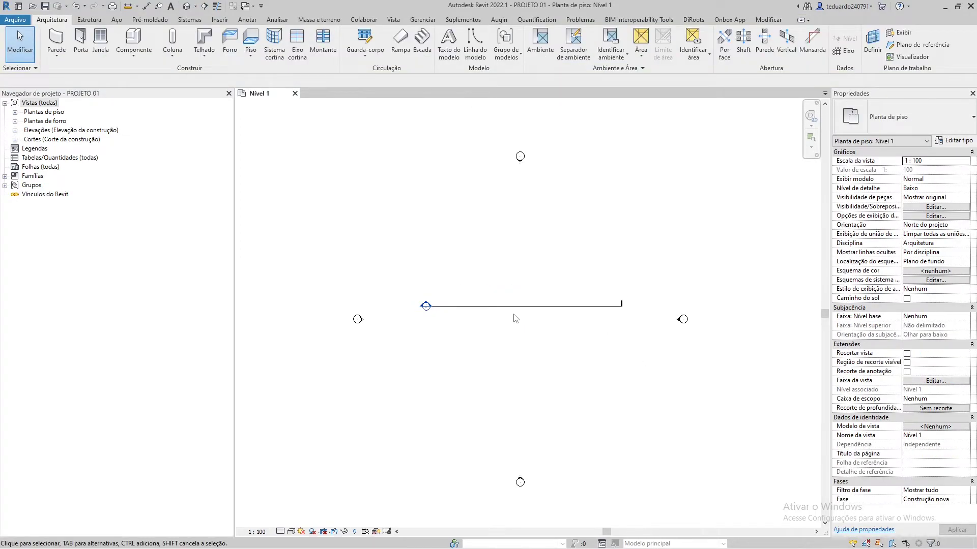
Duplicate the section line's Corte da construção type under the name .CORTE
{"action": "scroll", "coordinate": [519, 300], "scroll_direction": "up", "scroll_amount": 2}
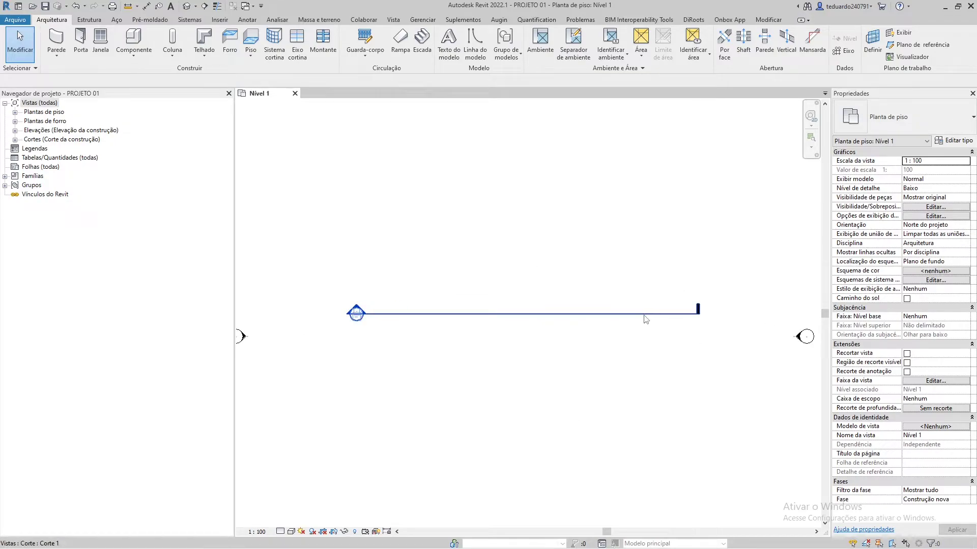
{"action": "scroll", "coordinate": [369, 298], "scroll_direction": "up", "scroll_amount": 2}
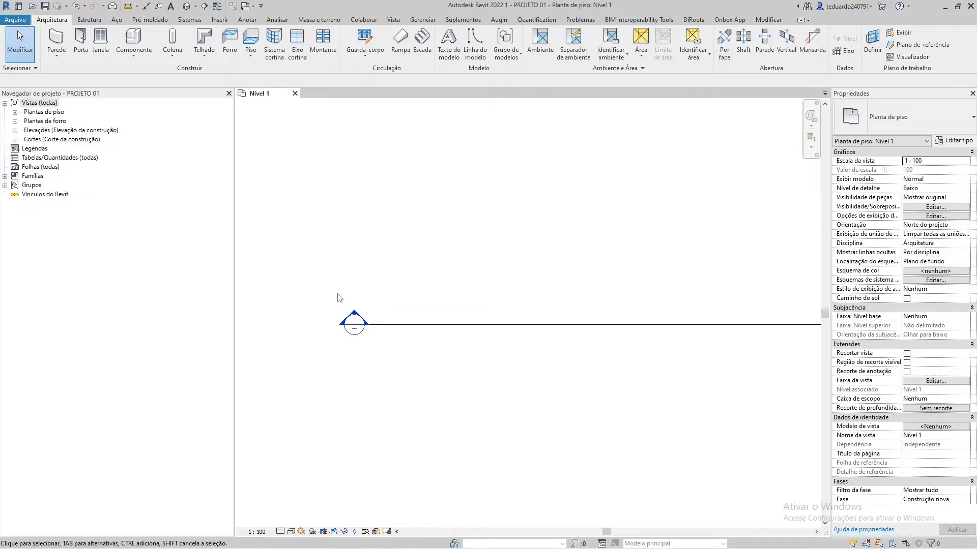
{"action": "scroll", "coordinate": [338, 326], "scroll_direction": "down", "scroll_amount": 2}
{"action": "left_click", "coordinate": [517, 331]}
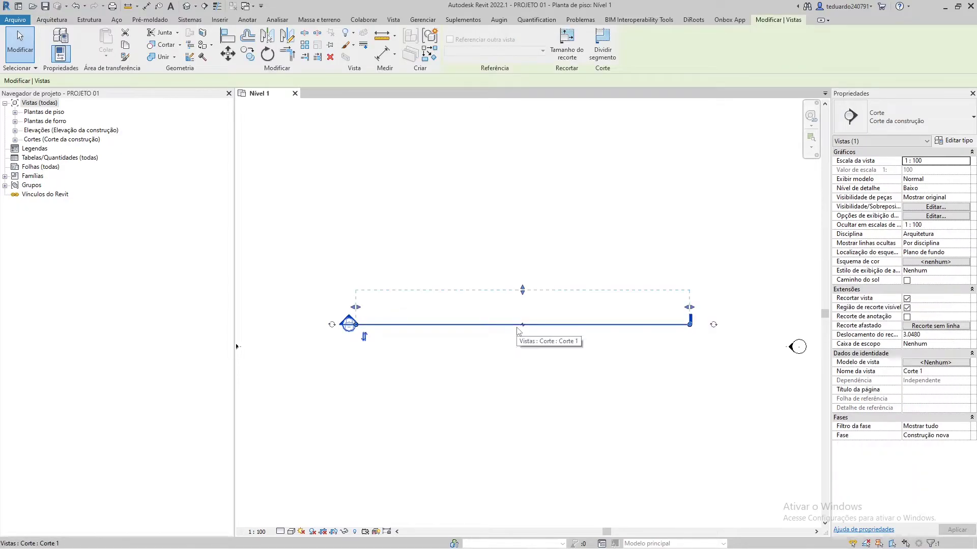
{"action": "left_click", "coordinate": [955, 142]}
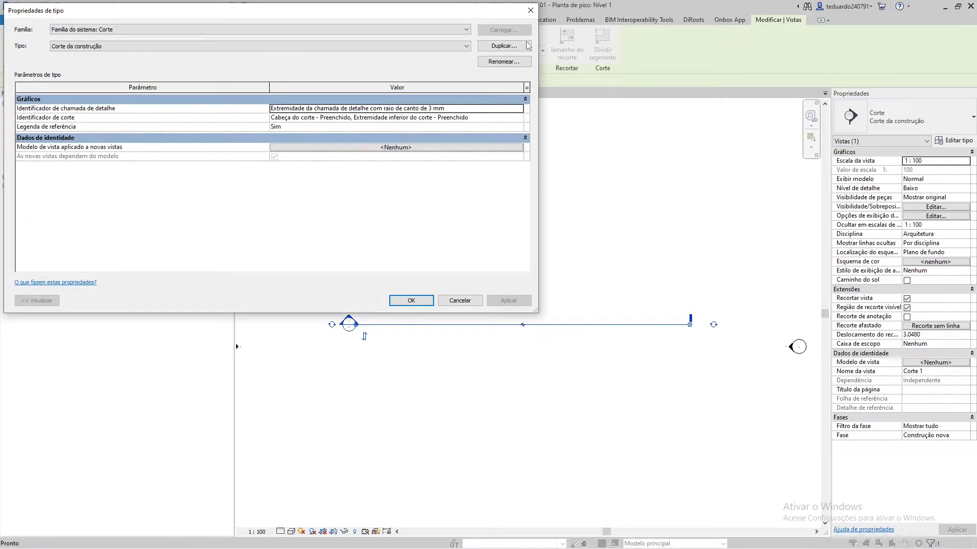
{"action": "left_click", "coordinate": [510, 47]}
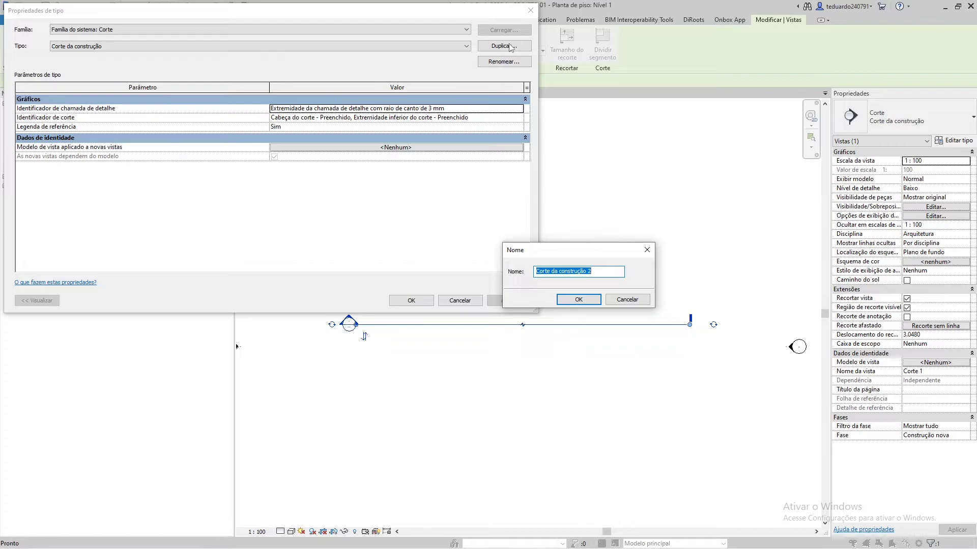
{"action": "type", "text": ".CORTE"}
{"action": "key", "text": "Return"}
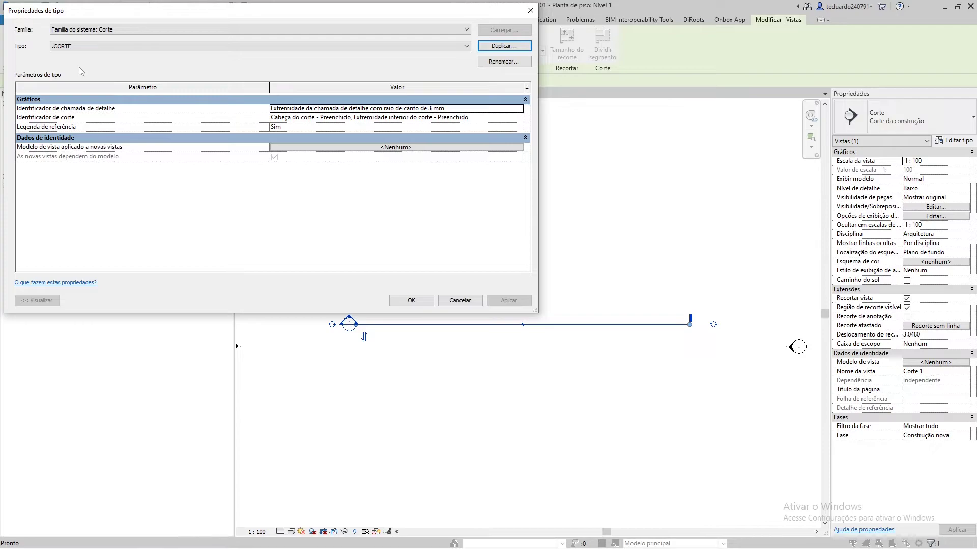
Review the line-end and final-end symbols in the Identificador de corte settings and apply the .CORTE type to the section
{"action": "left_click_drag", "start_coordinate": [106, 14], "coordinate": [366, 11]}
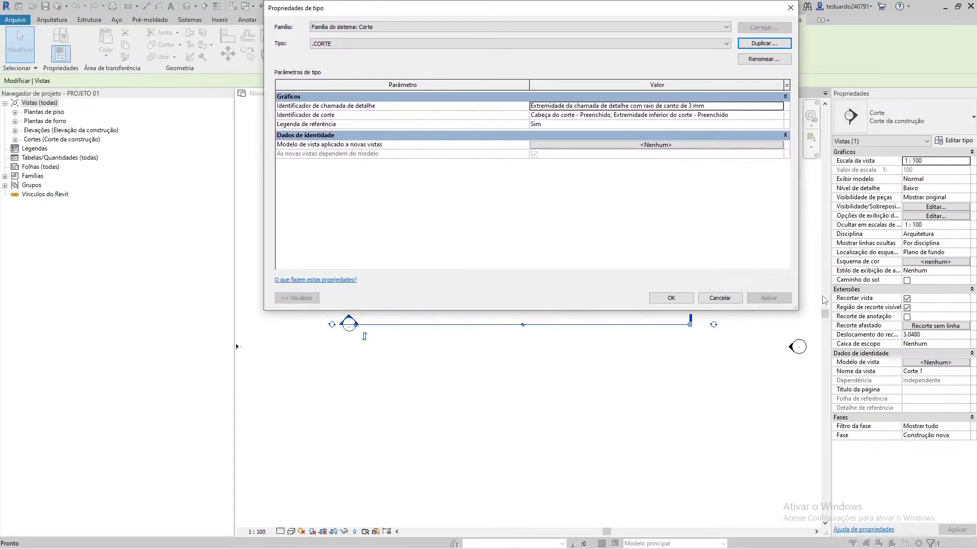
{"action": "left_click_drag", "start_coordinate": [795, 308], "coordinate": [631, 255]}
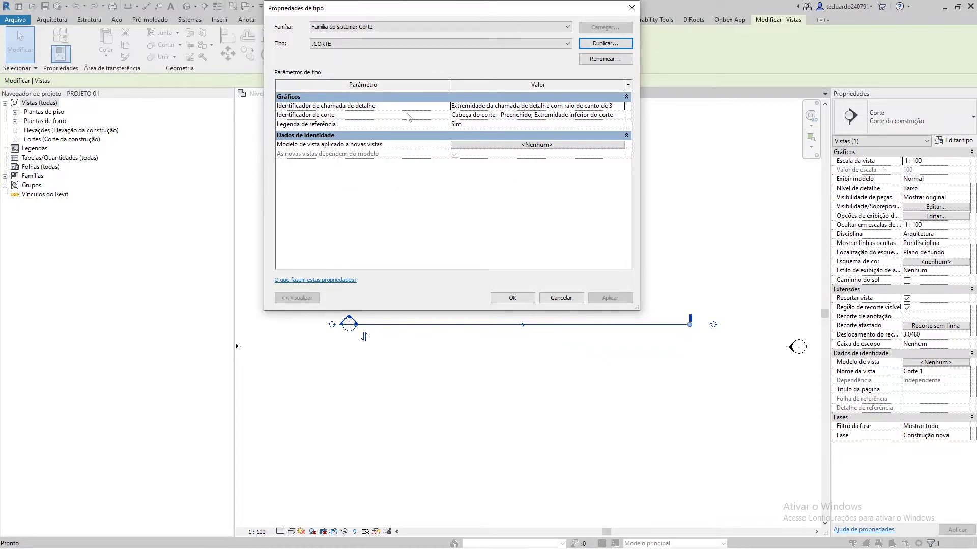
{"action": "left_click", "coordinate": [336, 123]}
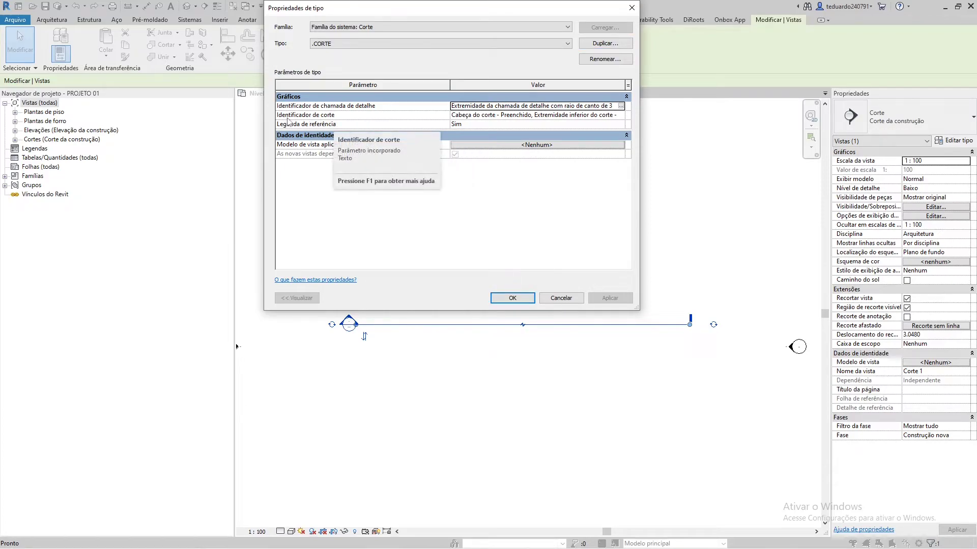
{"action": "left_click", "coordinate": [455, 116]}
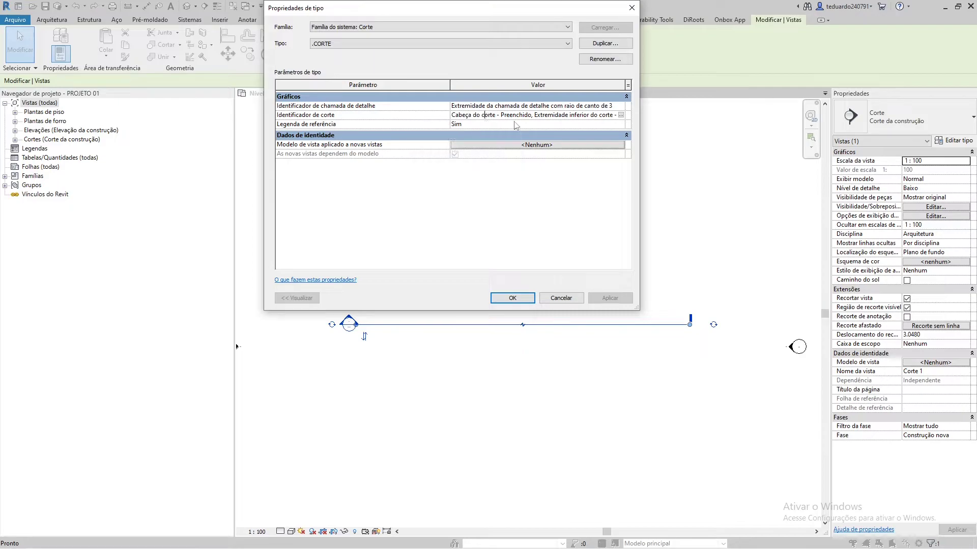
{"action": "left_click", "coordinate": [621, 116]}
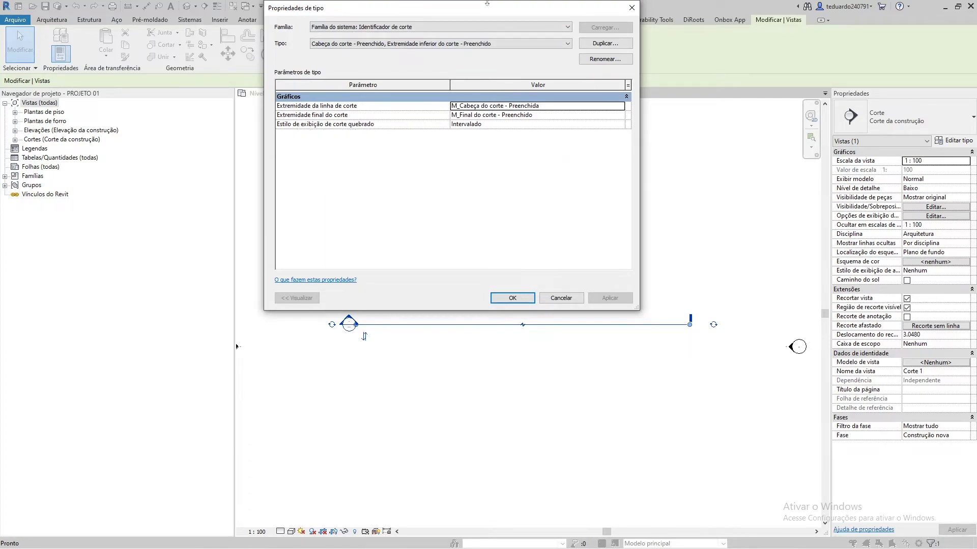
{"action": "left_click", "coordinate": [293, 107]}
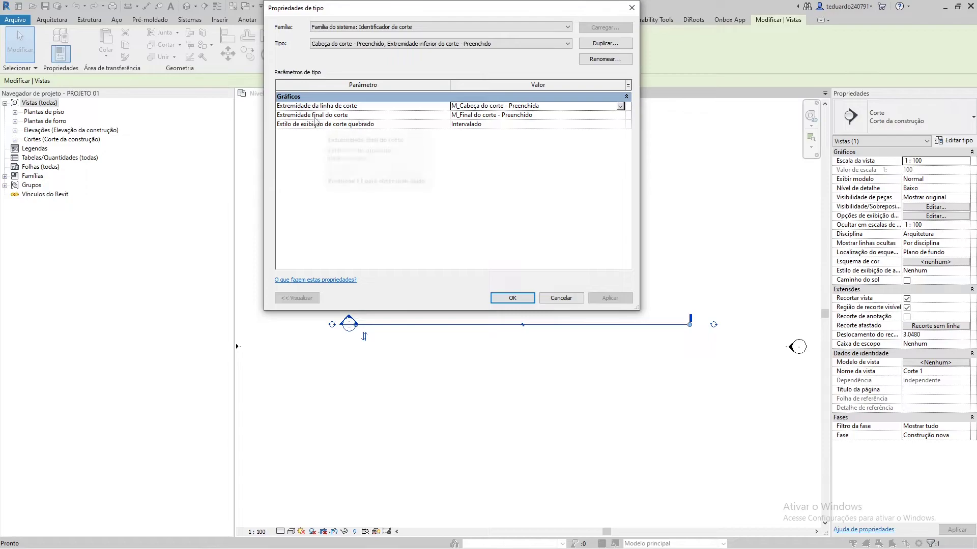
{"action": "left_click", "coordinate": [542, 116]}
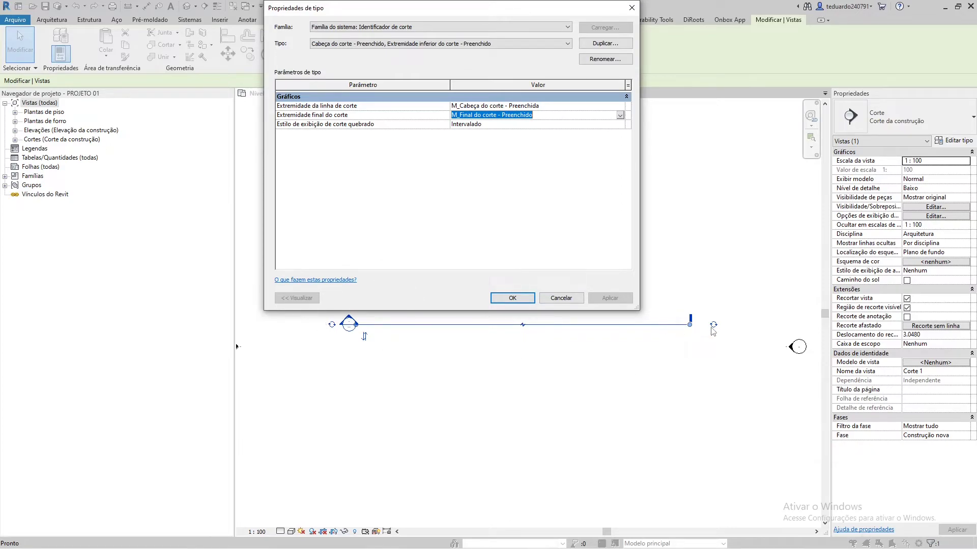
{"action": "left_click", "coordinate": [548, 106]}
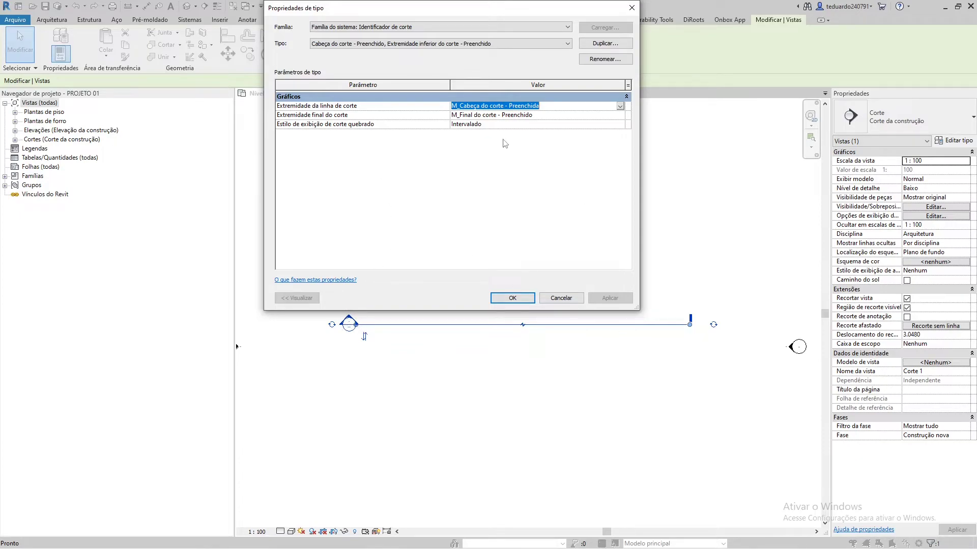
{"action": "left_click", "coordinate": [494, 114]}
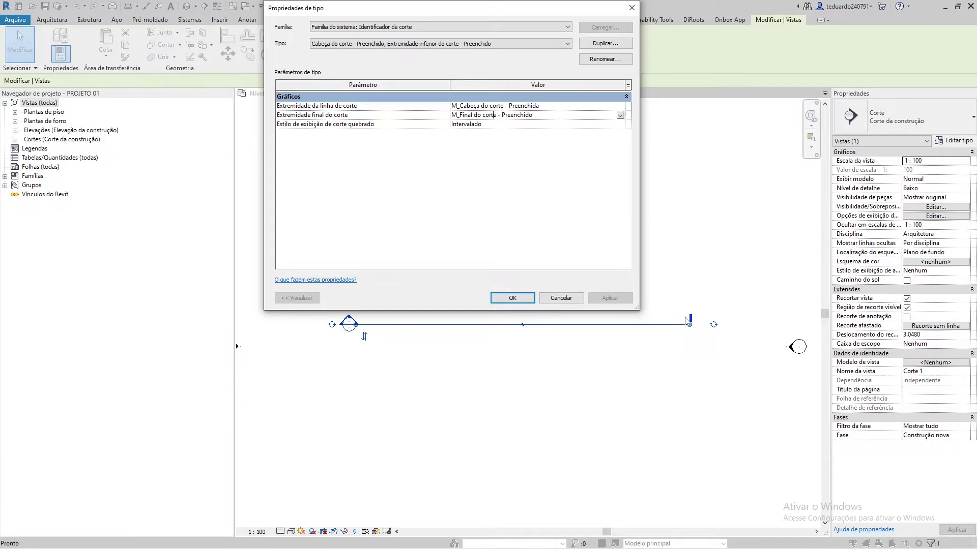
{"action": "left_click", "coordinate": [525, 300]}
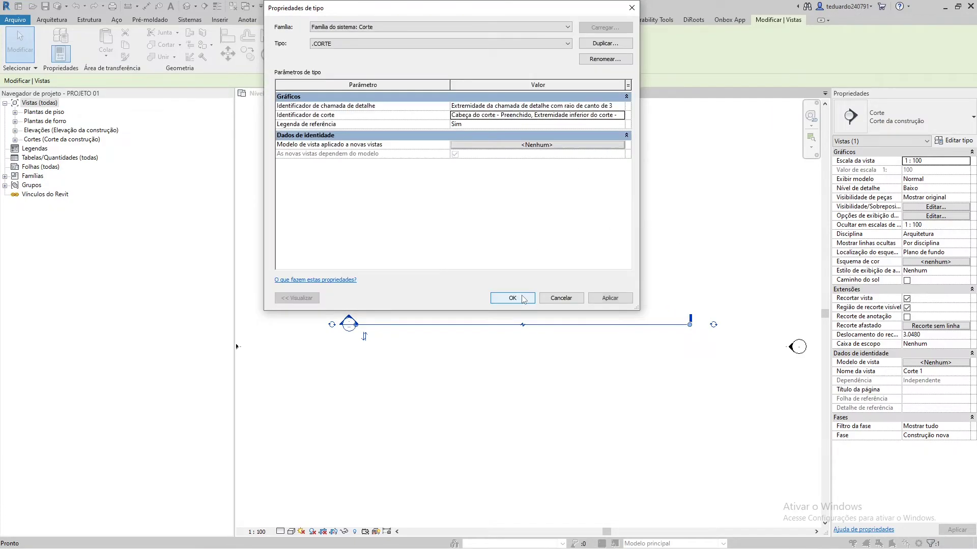
{"action": "left_click", "coordinate": [525, 300]}
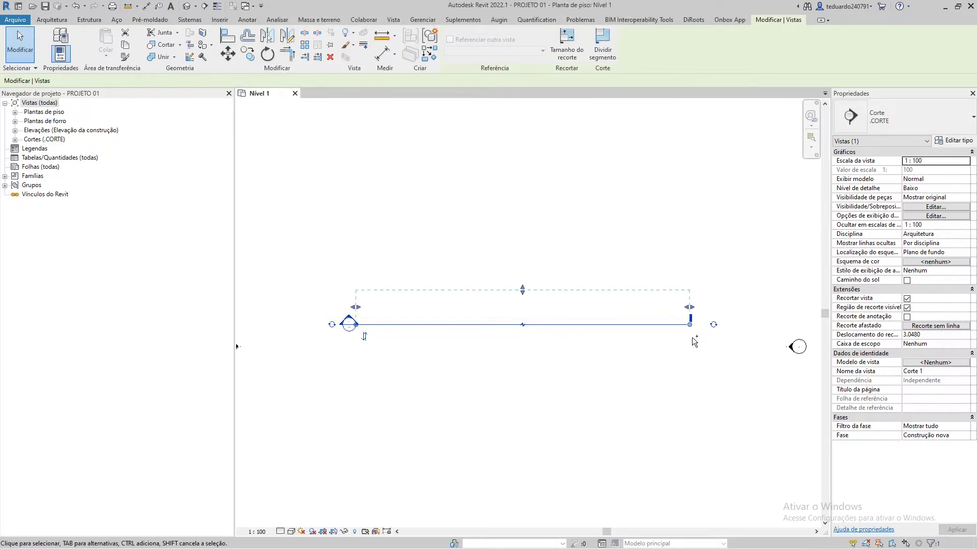
Examine the section line with its head and end marks among the elevation markers in the Nível 1 plan
{"action": "scroll", "coordinate": [693, 342], "scroll_direction": "up", "scroll_amount": 2}
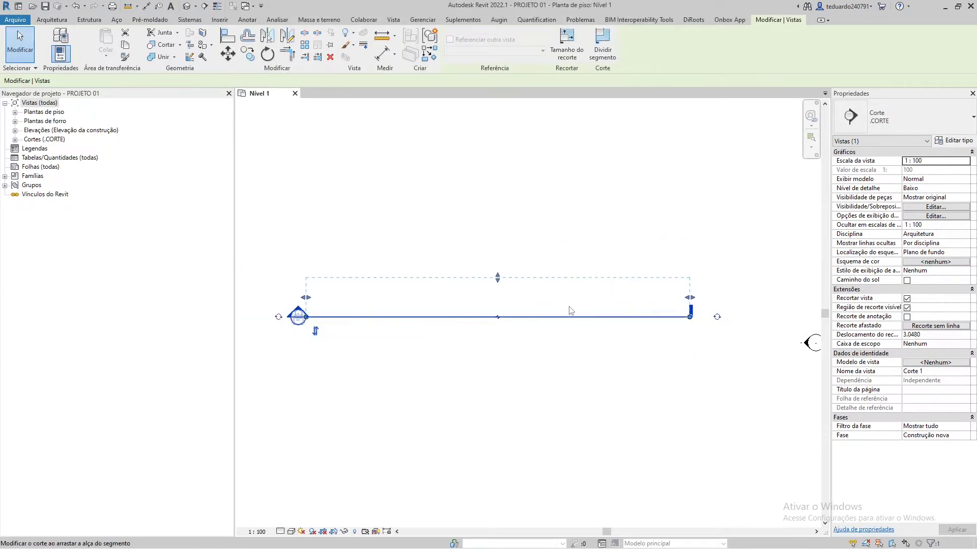
{"action": "left_click", "coordinate": [539, 228]}
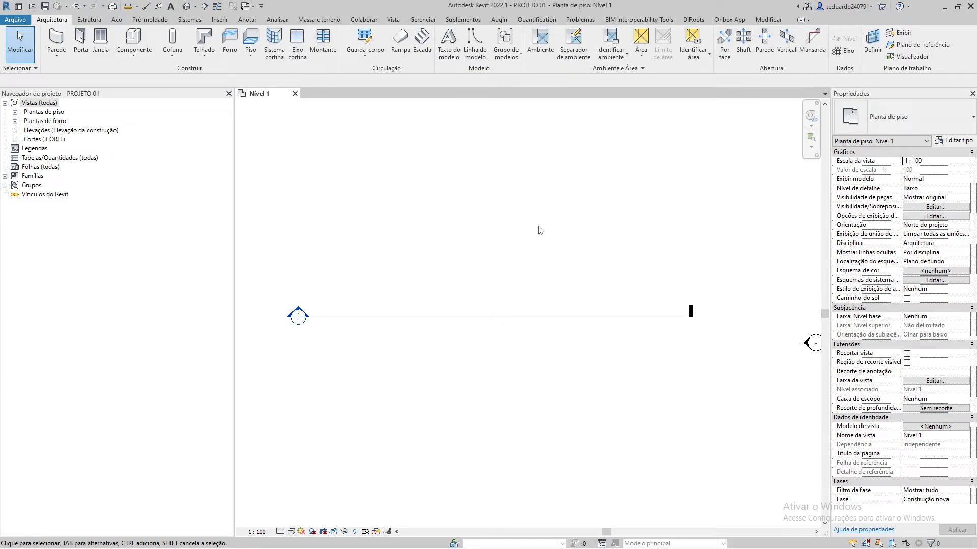
{"action": "scroll", "coordinate": [540, 230], "scroll_direction": "up", "scroll_amount": 2}
{"action": "scroll", "coordinate": [540, 231], "scroll_direction": "down", "scroll_amount": 4}
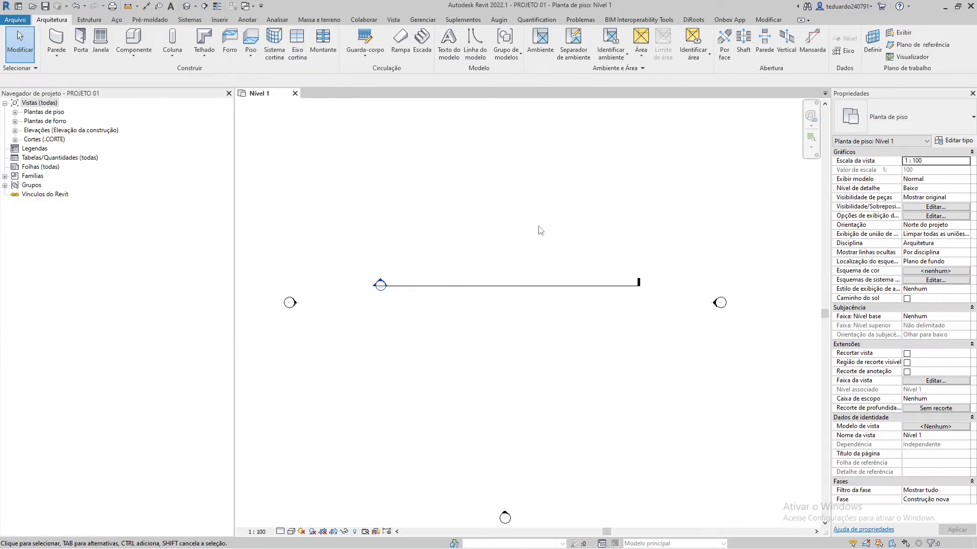
{"action": "scroll", "coordinate": [540, 230], "scroll_direction": "up", "scroll_amount": 5}
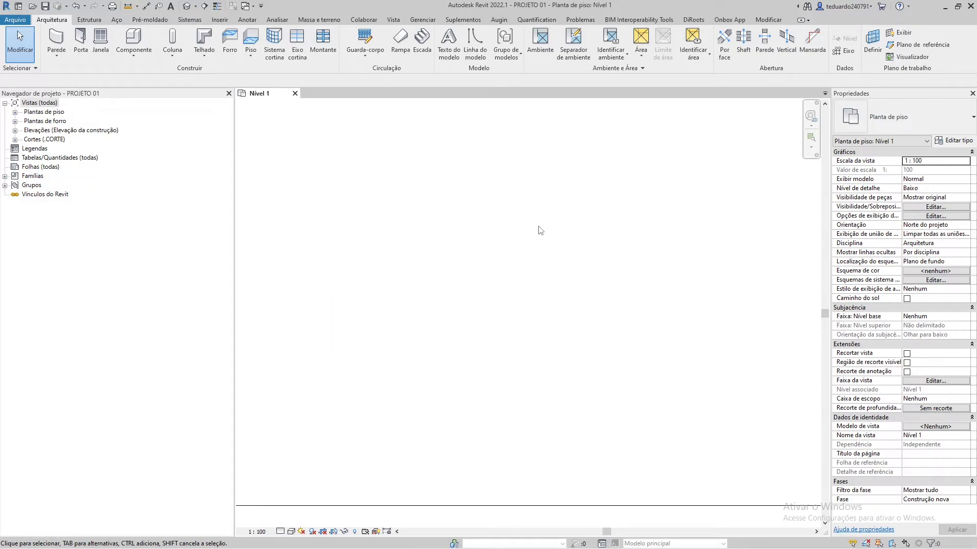
{"action": "scroll", "coordinate": [540, 230], "scroll_direction": "down", "scroll_amount": 5}
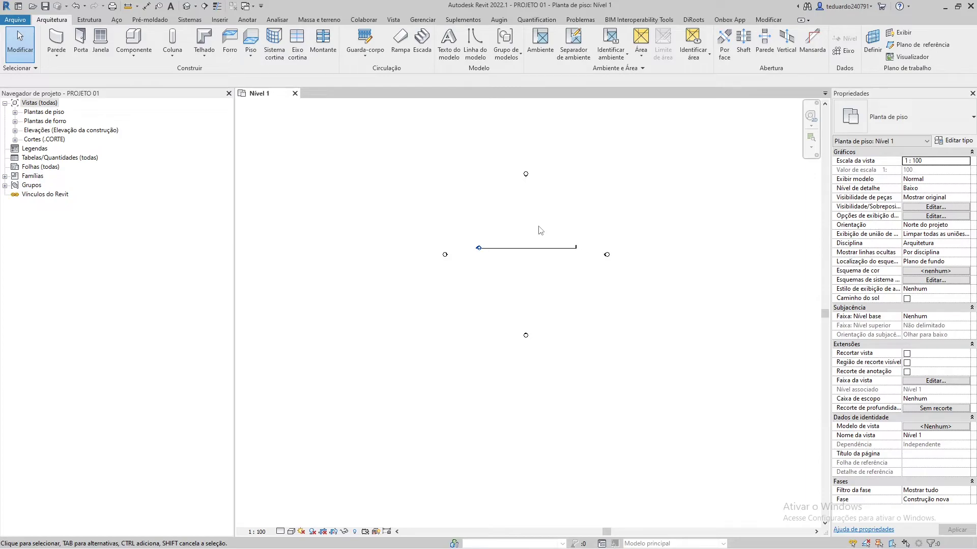
{"action": "scroll", "coordinate": [540, 230], "scroll_direction": "up", "scroll_amount": 4}
{"action": "scroll", "coordinate": [540, 230], "scroll_direction": "down", "scroll_amount": 4}
{"action": "middle_click_drag", "start_coordinate": [529, 230], "coordinate": [500, 229]}
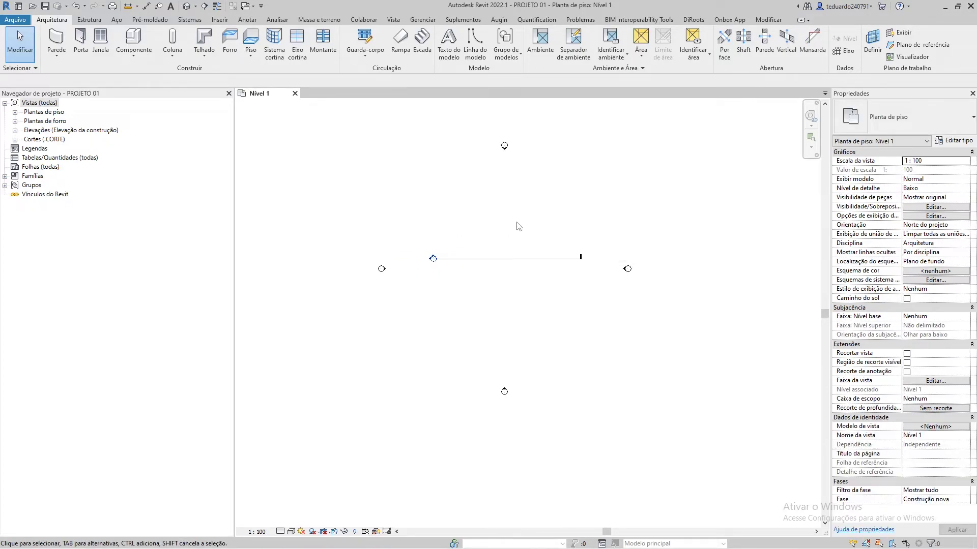
{"action": "middle_click_drag", "start_coordinate": [512, 213], "coordinate": [572, 265]}
Inspect the end mark of the section line in the Nível 1 plan and view its .CORTE type properties
{"action": "scroll", "coordinate": [644, 302], "scroll_direction": "up", "scroll_amount": 5}
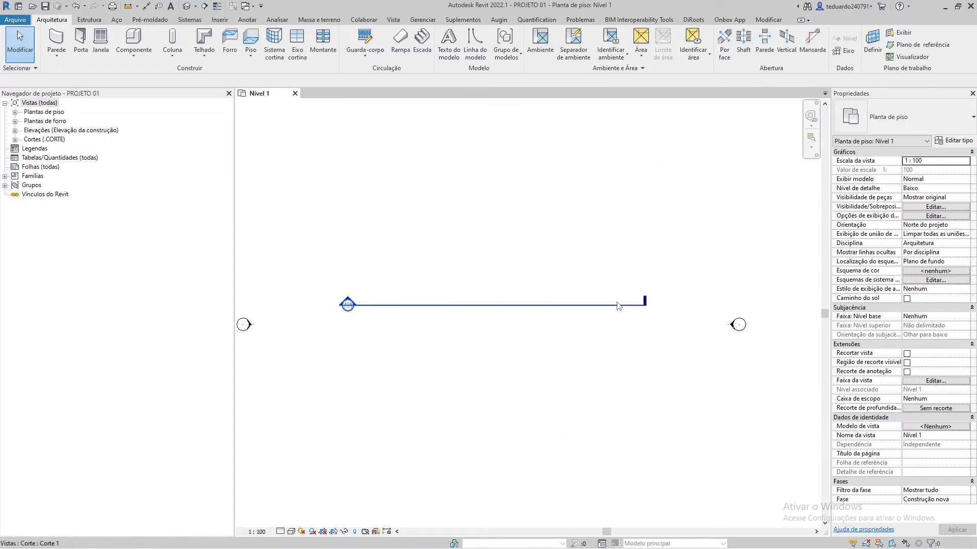
{"action": "scroll", "coordinate": [653, 300], "scroll_direction": "up", "scroll_amount": 3}
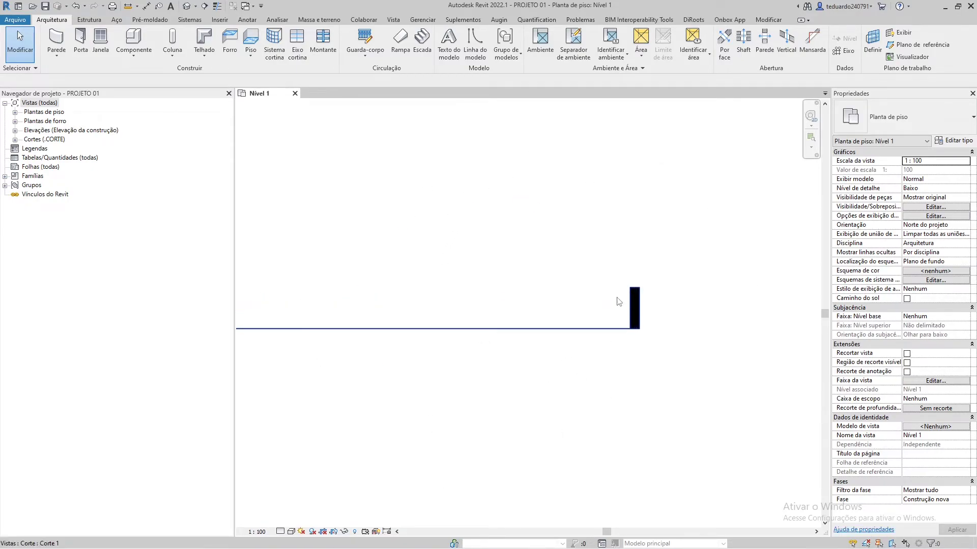
{"action": "left_click", "coordinate": [566, 330]}
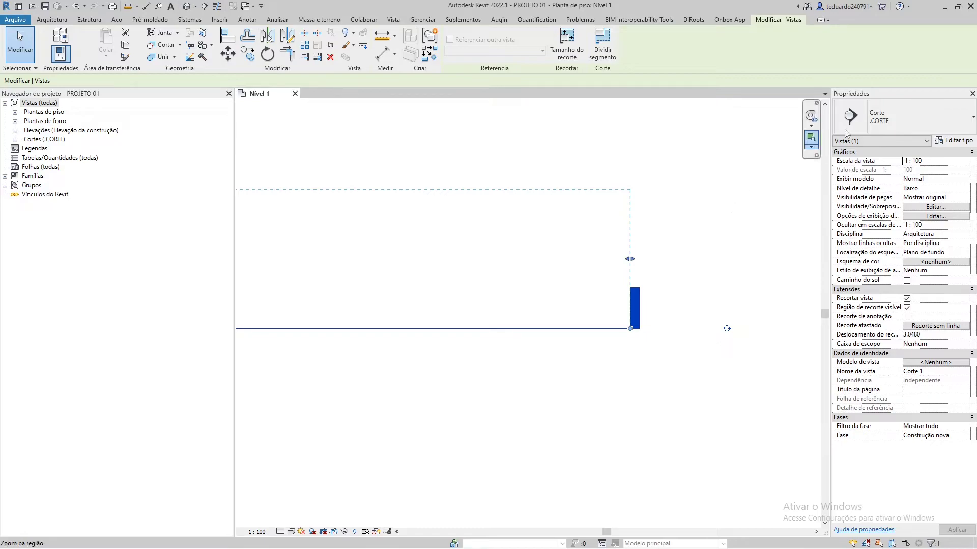
{"action": "left_click", "coordinate": [954, 142]}
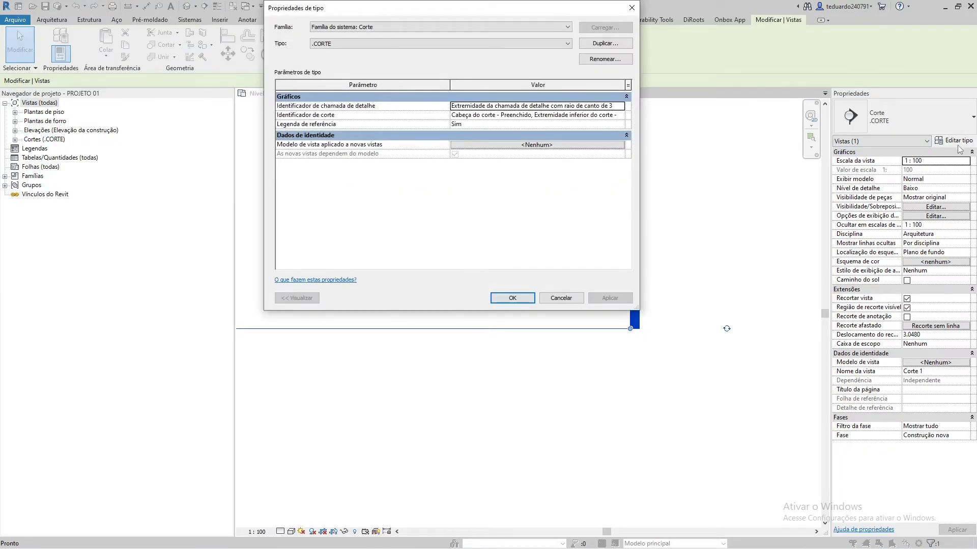
{"action": "left_click", "coordinate": [631, 8]}
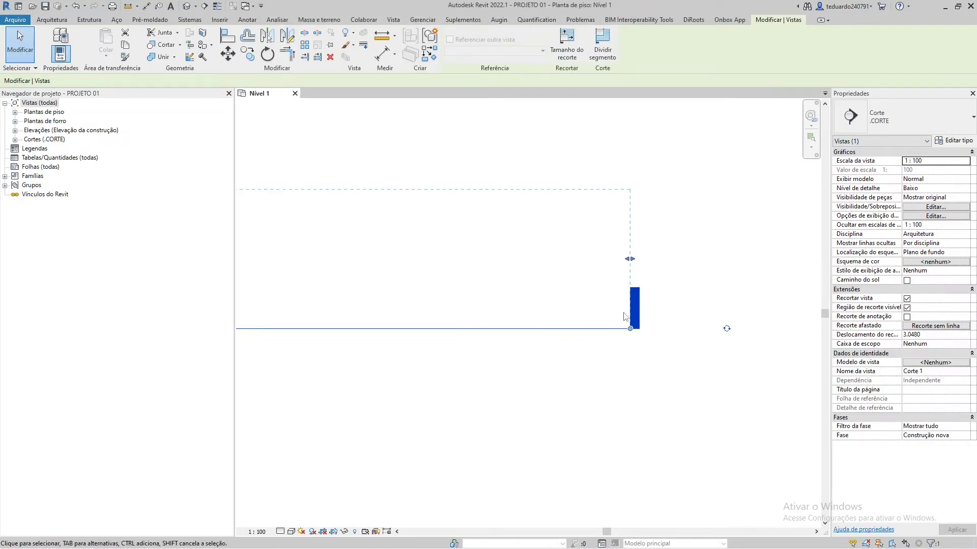
Set Extremidade final do corte to M_Cabeça do corte - Preenchida in the .CORTE type's Identificador de corte
{"action": "left_click", "coordinate": [949, 143]}
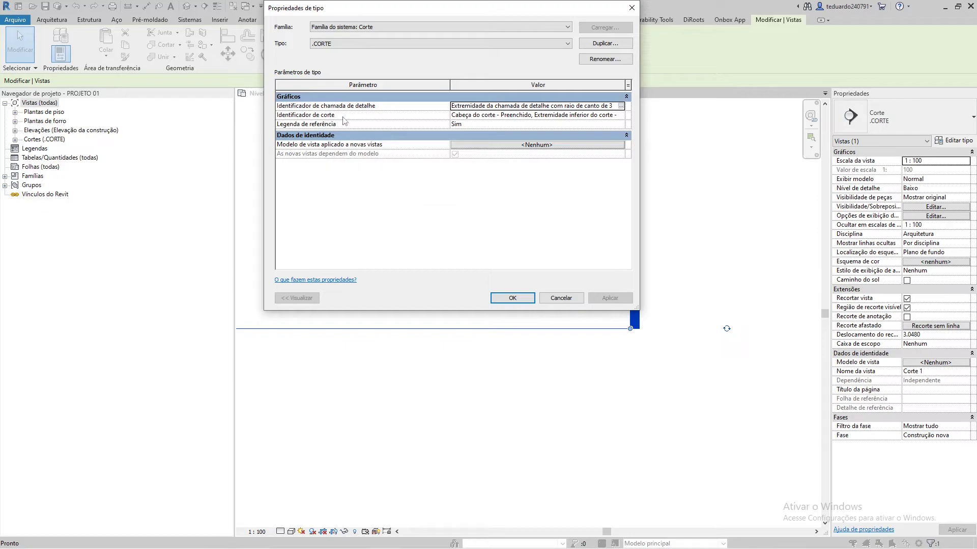
{"action": "left_click", "coordinate": [473, 115]}
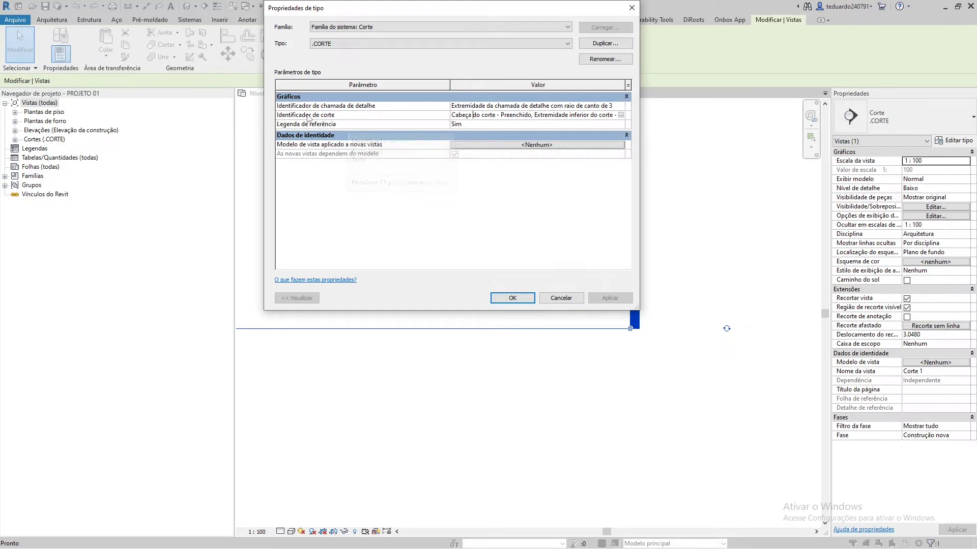
{"action": "left_click", "coordinate": [621, 115]}
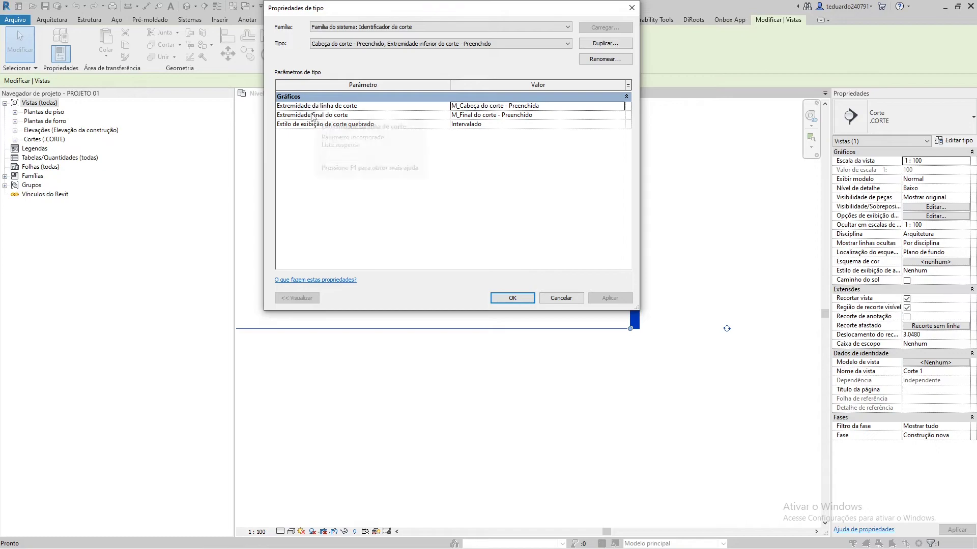
{"action": "left_click", "coordinate": [516, 106]}
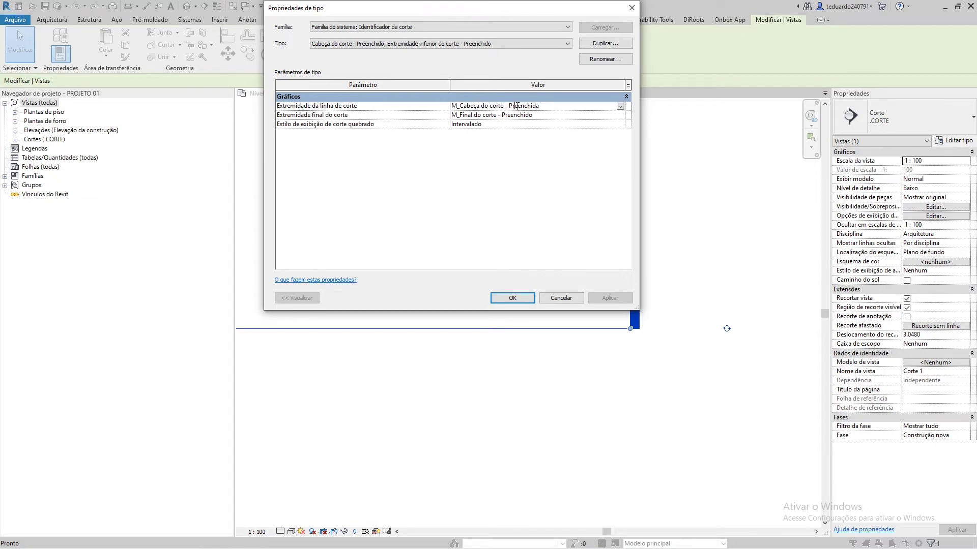
{"action": "left_click", "coordinate": [558, 114]}
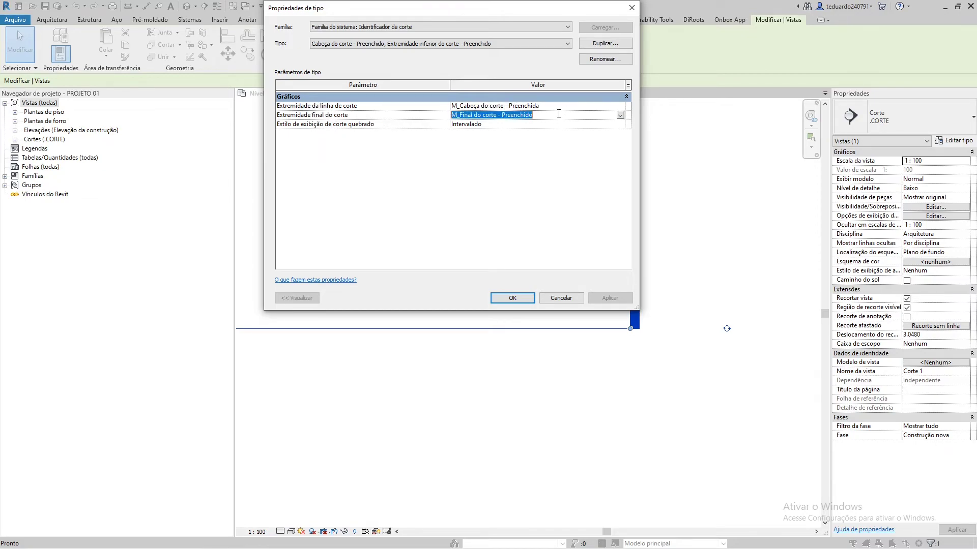
{"action": "left_click", "coordinate": [620, 115]}
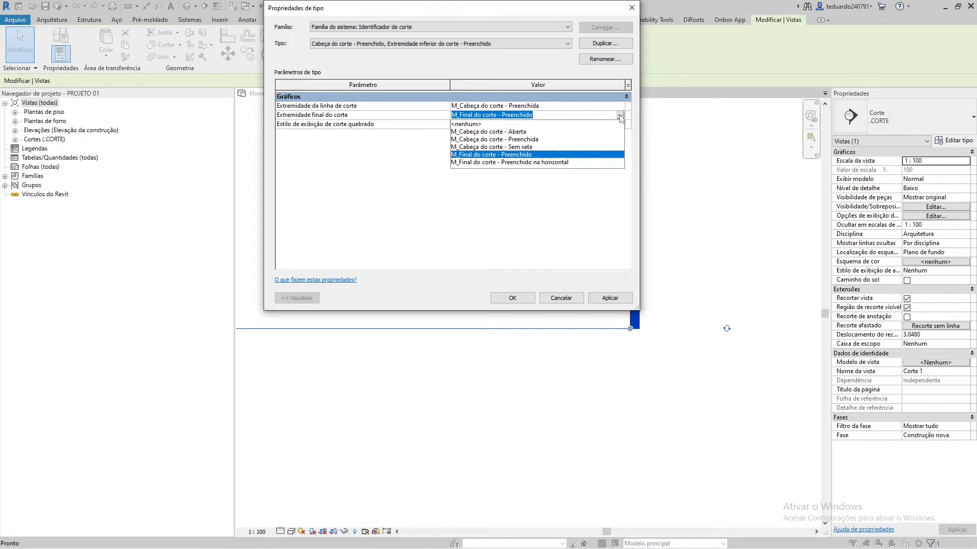
{"action": "left_click", "coordinate": [519, 139]}
{"action": "left_click", "coordinate": [613, 300]}
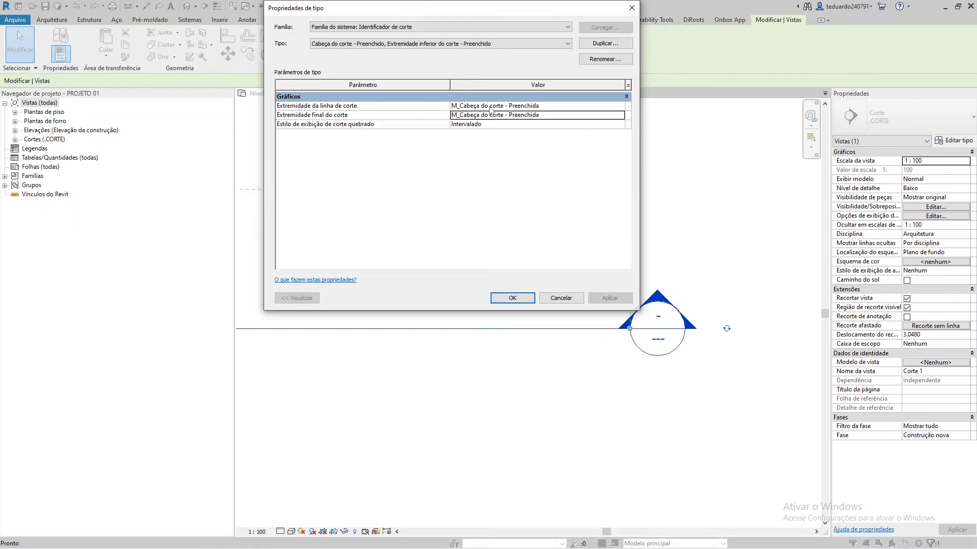
{"action": "left_click", "coordinate": [524, 300]}
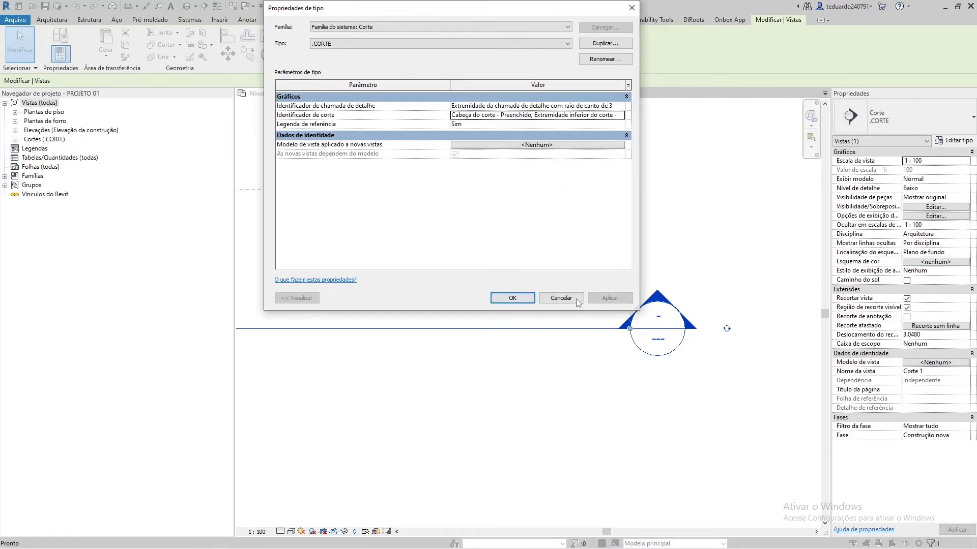
{"action": "left_click", "coordinate": [510, 298]}
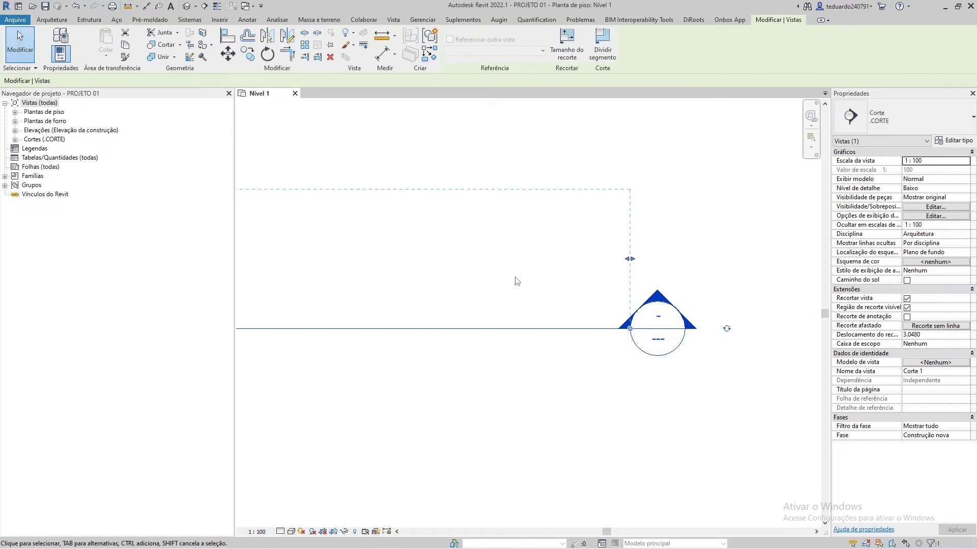
Examine the section line and the head symbols at both of its ends in the Nível 1 plan
{"action": "scroll", "coordinate": [517, 281], "scroll_direction": "down", "scroll_amount": 2}
{"action": "scroll", "coordinate": [517, 281], "scroll_direction": "down", "scroll_amount": 2}
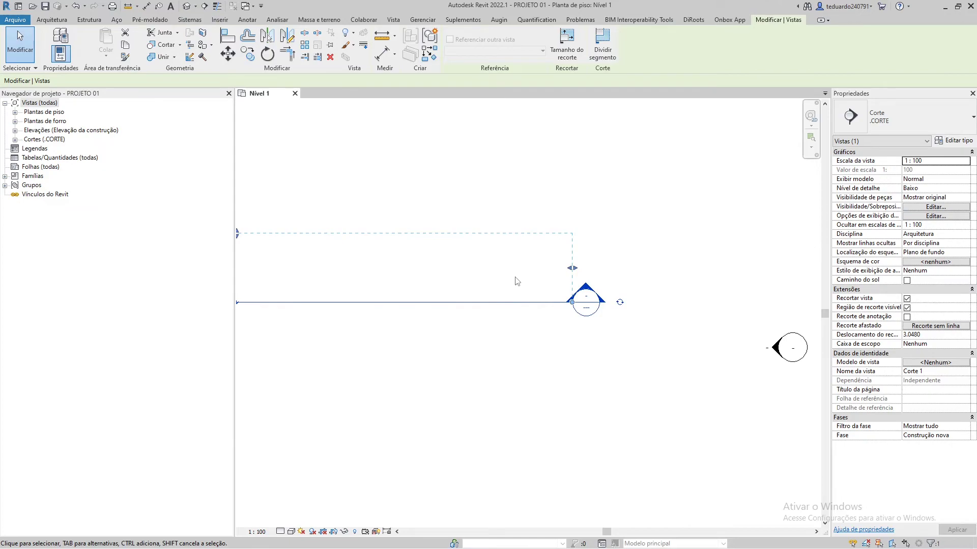
{"action": "scroll", "coordinate": [517, 281], "scroll_direction": "down", "scroll_amount": 3}
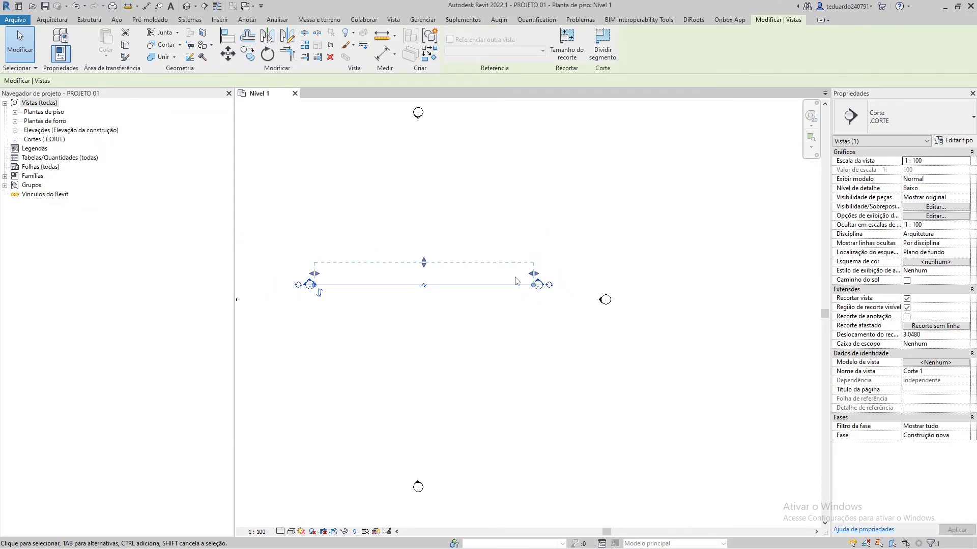
{"action": "middle_click_drag", "start_coordinate": [507, 238], "coordinate": [629, 269]}
{"action": "scroll", "coordinate": [563, 310], "scroll_direction": "up", "scroll_amount": 1}
{"action": "left_click", "coordinate": [475, 359]}
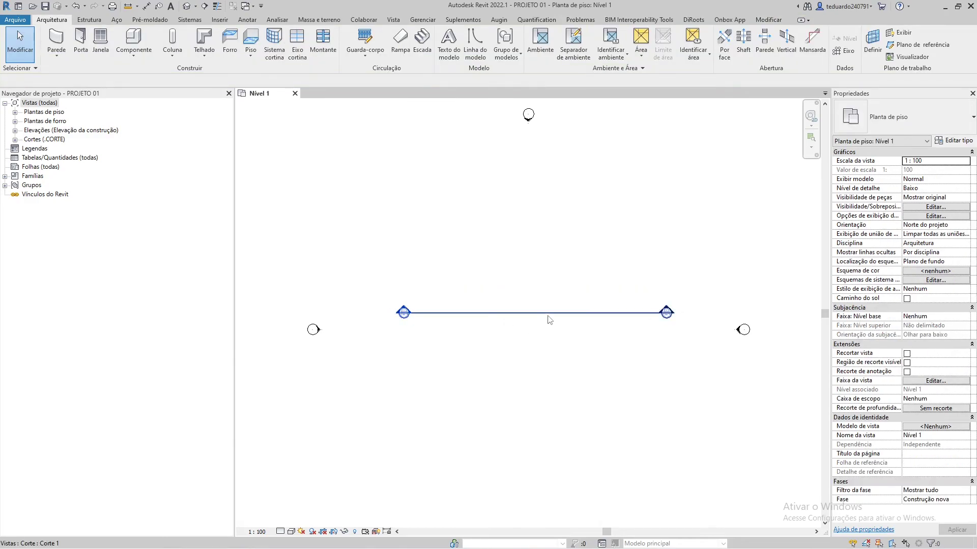
{"action": "scroll", "coordinate": [649, 326], "scroll_direction": "up", "scroll_amount": 4}
{"action": "scroll", "coordinate": [436, 295], "scroll_direction": "down", "scroll_amount": 3}
{"action": "middle_click_drag", "start_coordinate": [488, 291], "coordinate": [581, 330]}
Stretch the section's view depth to about 3.15 m and adjust its crop extent at the right-hand end
{"action": "left_click", "coordinate": [541, 345]}
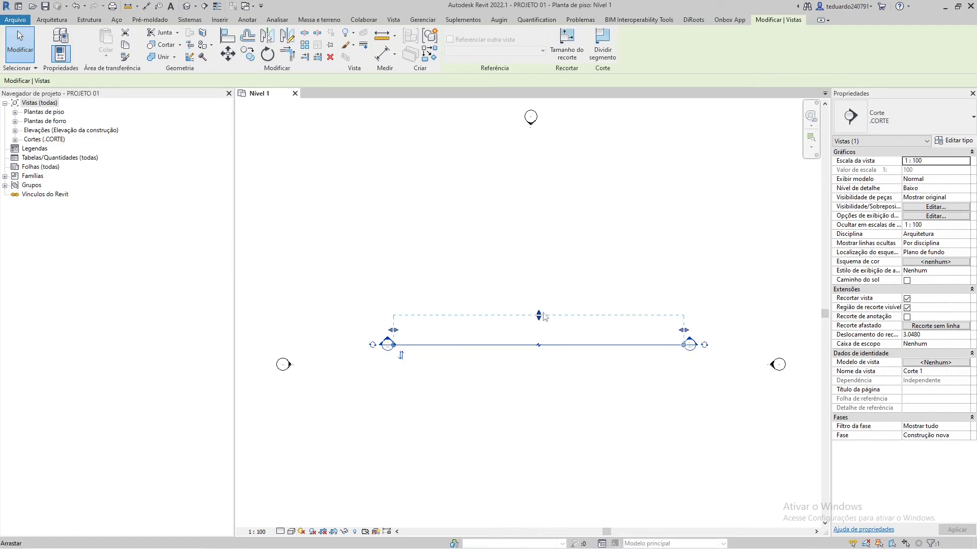
{"action": "mouse_move", "coordinate": [538, 315]}
{"action": "left_mouse_down"}
{"action": "mouse_move", "coordinate": [539, 188]}
{"action": "mouse_move", "coordinate": [538, 315]}
{"action": "left_mouse_up"}
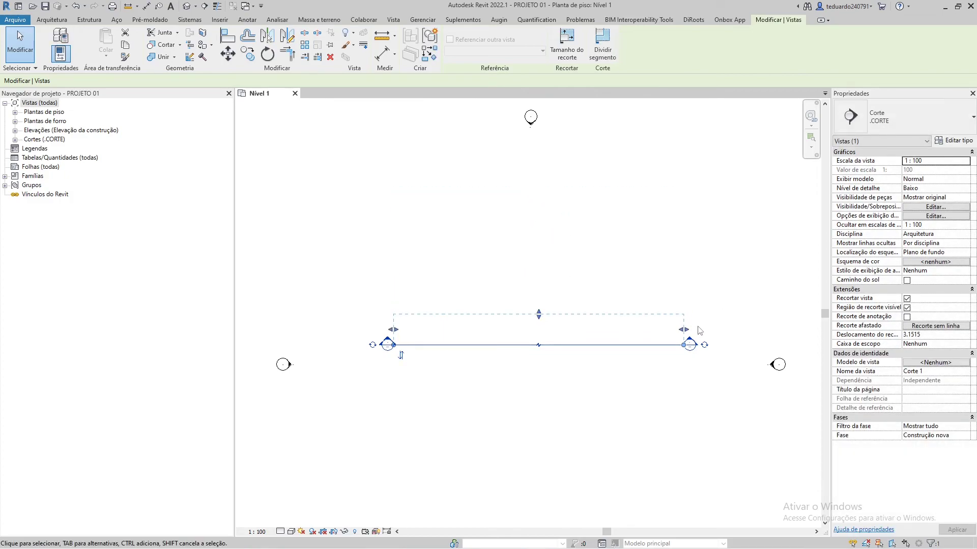
{"action": "mouse_move", "coordinate": [684, 329]}
{"action": "left_mouse_down"}
{"action": "mouse_move", "coordinate": [810, 333]}
{"action": "mouse_move", "coordinate": [635, 336]}
{"action": "mouse_move", "coordinate": [691, 333]}
{"action": "left_mouse_up"}
{"action": "left_click", "coordinate": [574, 364]}
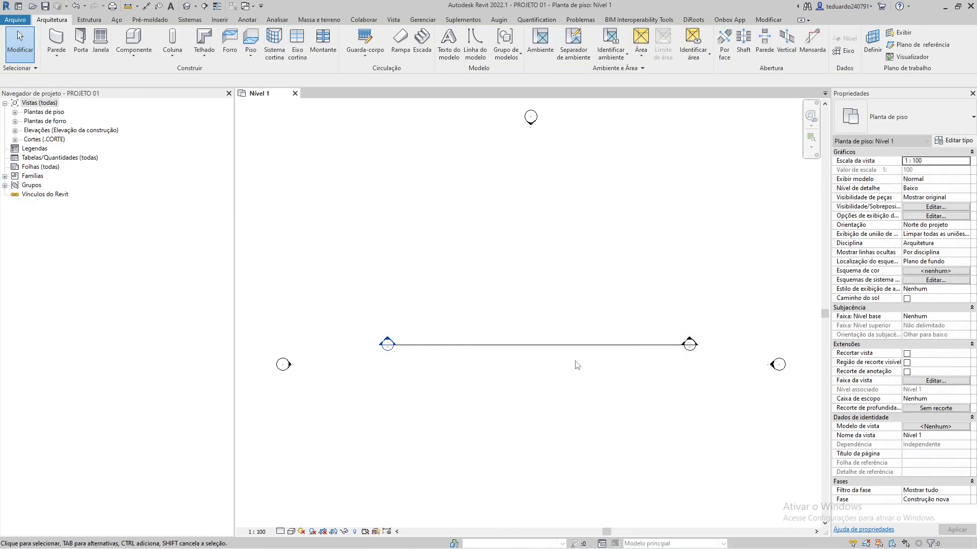